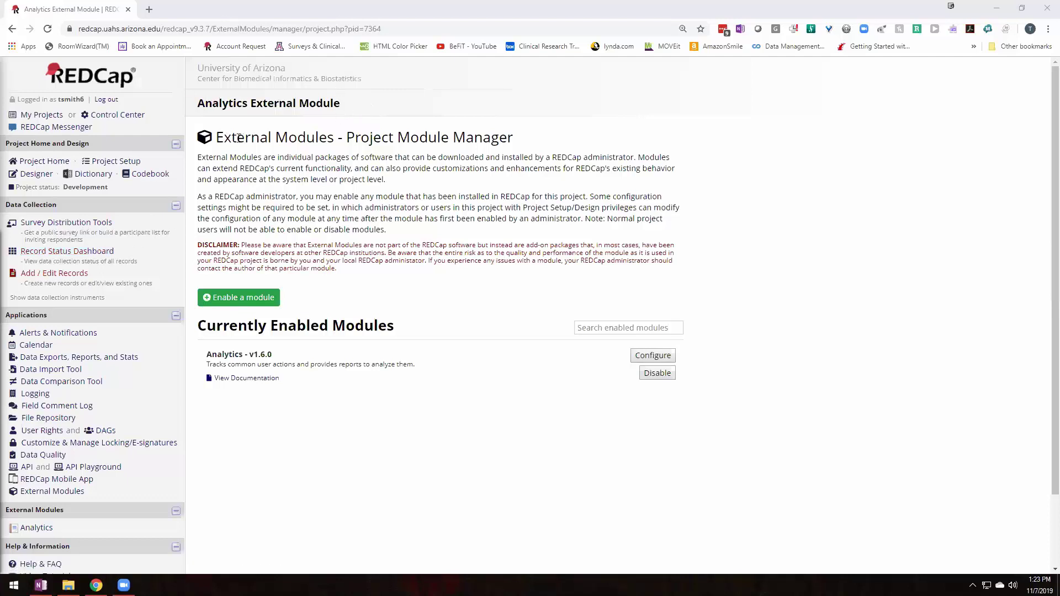
Step: Open the Video Instrument in the project's Online Designer
mouse_move(206, 354)
left_mouse_down()
mouse_move(283, 357)
mouse_move(205, 353)
mouse_move(278, 361)
mouse_move(214, 356)
left_mouse_up()
left_click(281, 356)
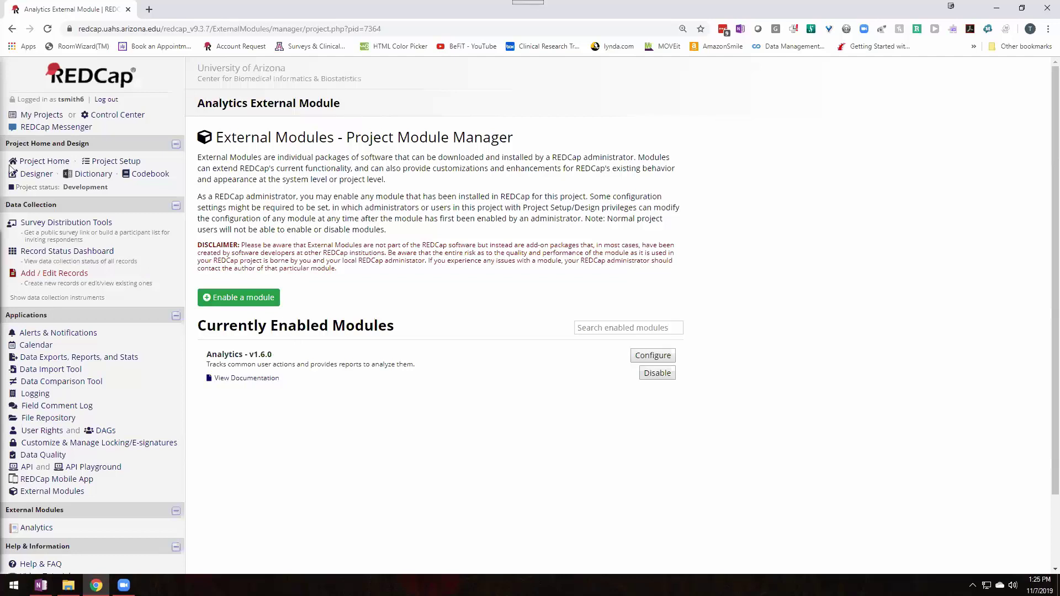
left_click(32, 175)
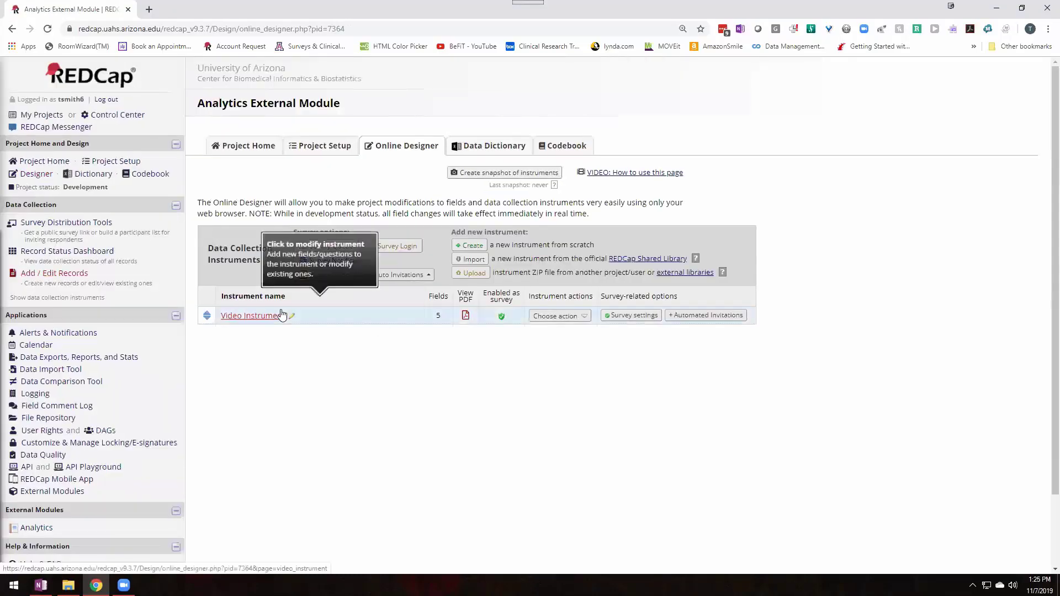
left_click(260, 318)
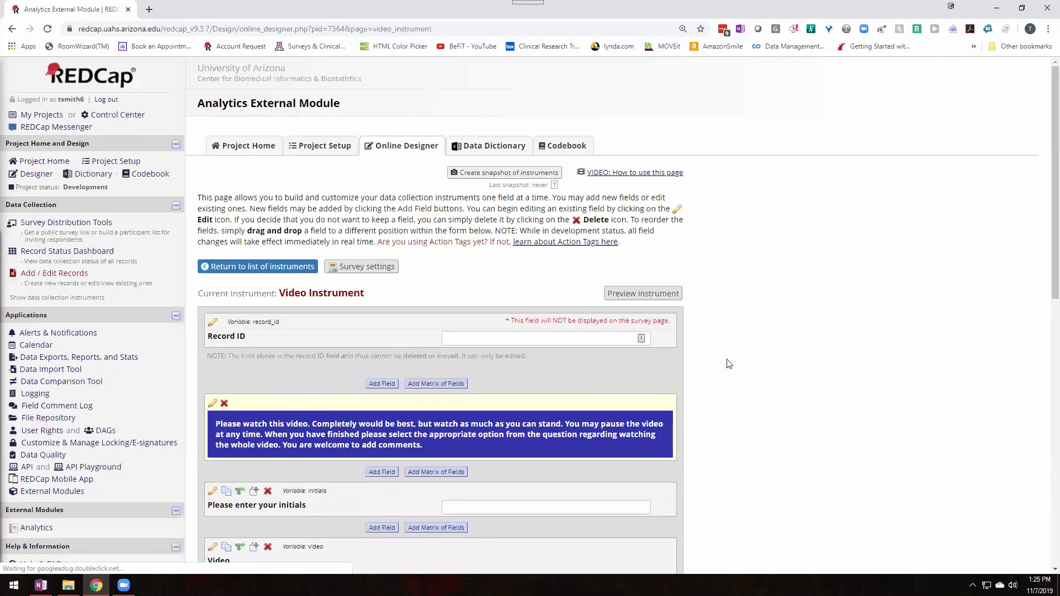
Step: Scroll through the Video Instrument's fields to review them
scroll(845, 263, "down", 9)
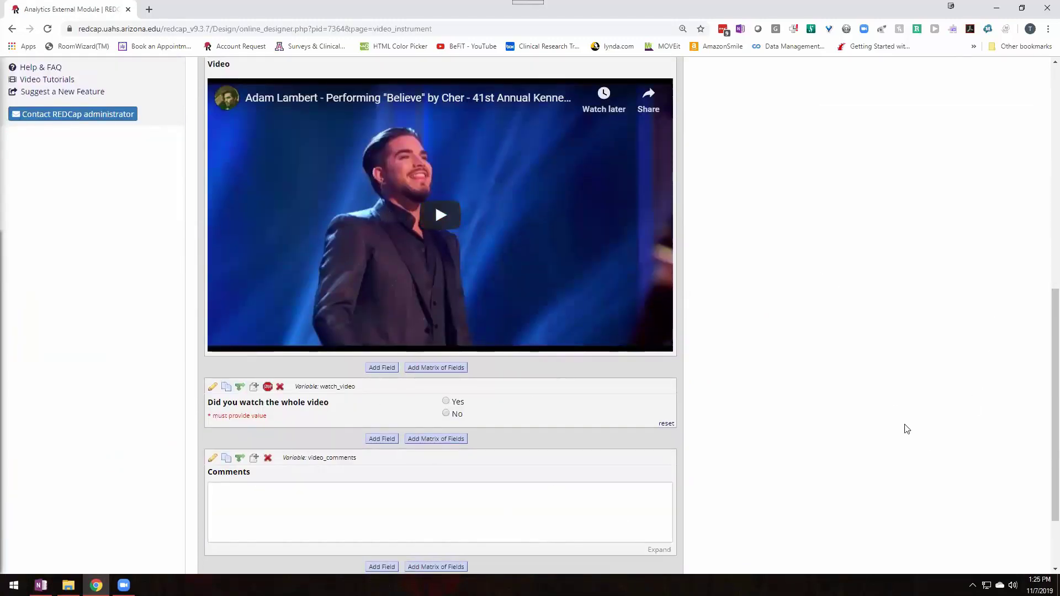
scroll(905, 362, "down", 2)
scroll(905, 428, "up", 6)
scroll(903, 423, "up", 2)
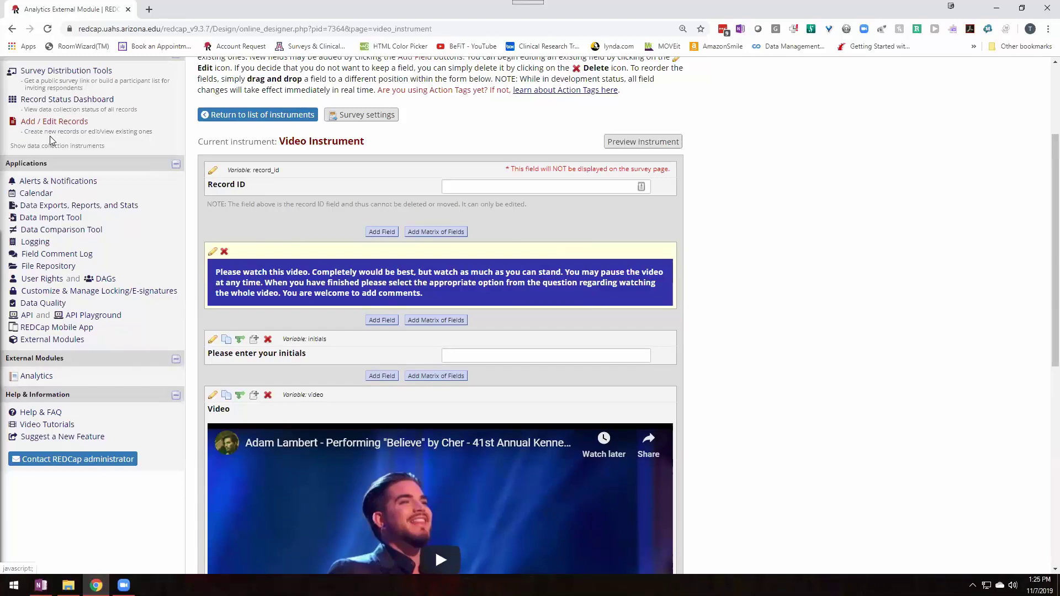
scroll(50, 223, "up", 3)
Step: Open the public survey in a new tab and review its initials, video and whole-video question
left_click(49, 223)
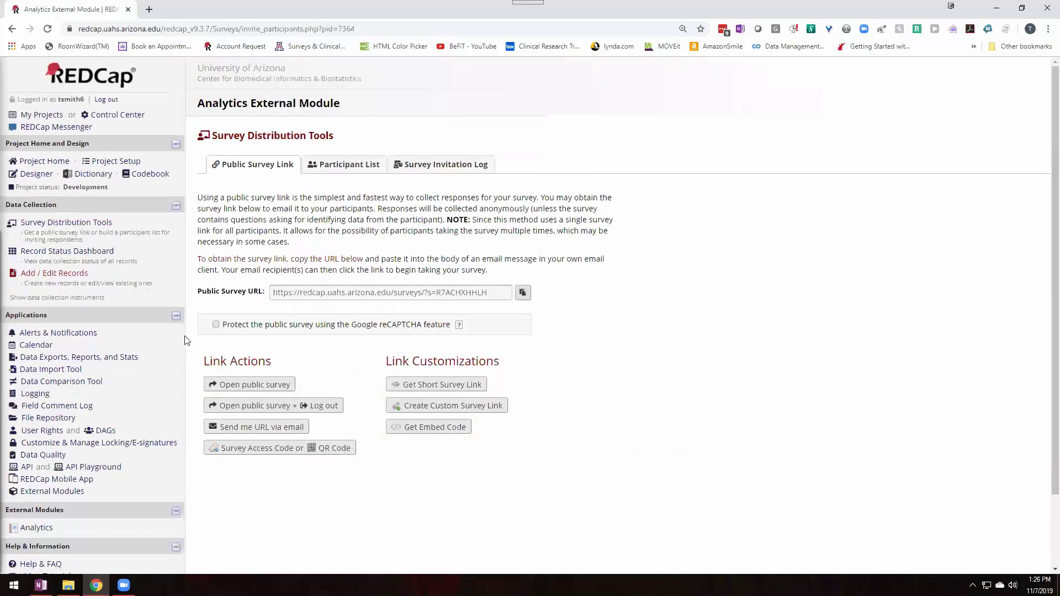
left_click(254, 385)
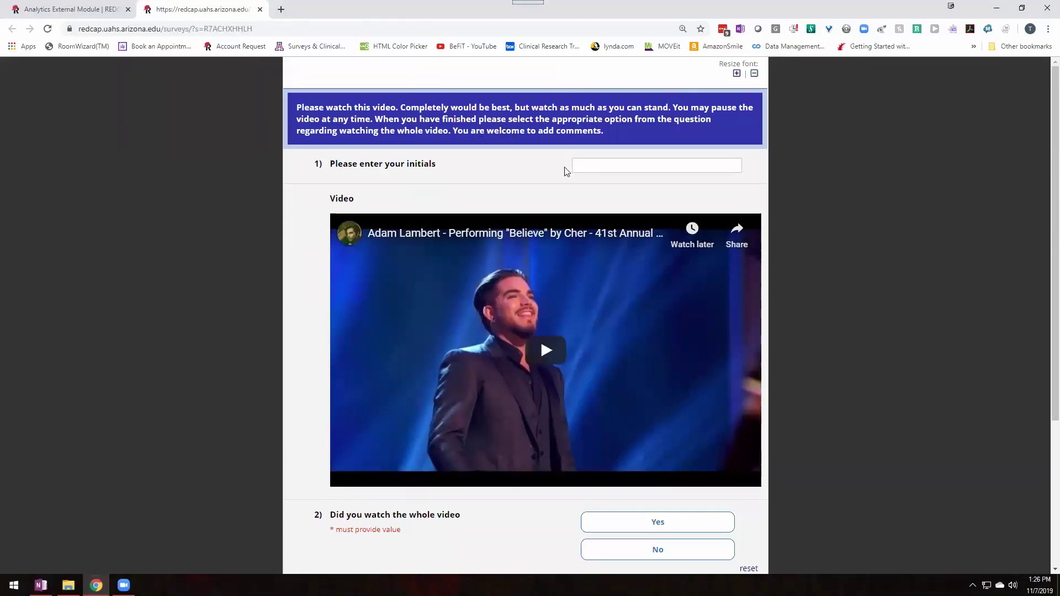
scroll(564, 170, "down", 1)
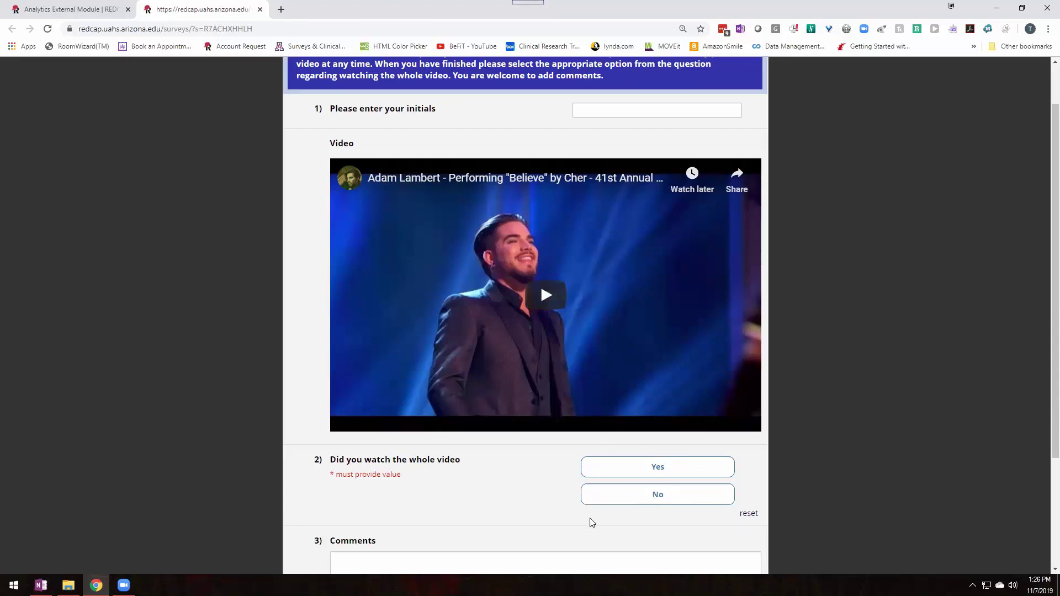
scroll(586, 524, "down", 3)
scroll(495, 383, "up", 4)
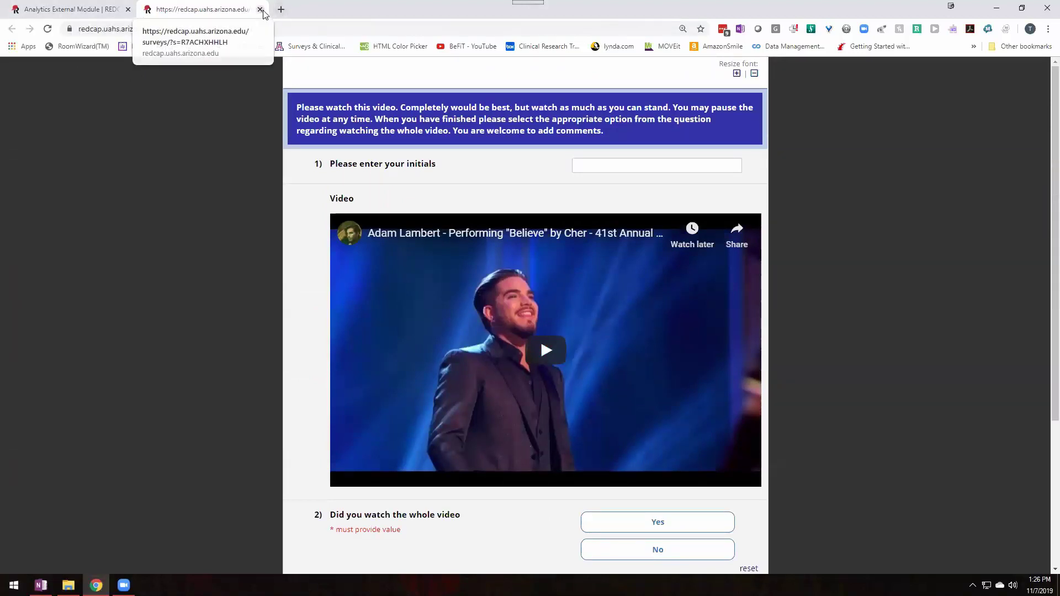
Step: Close the survey tab and open the Analytics module's event log with 105 entries
key("ctrl+w")
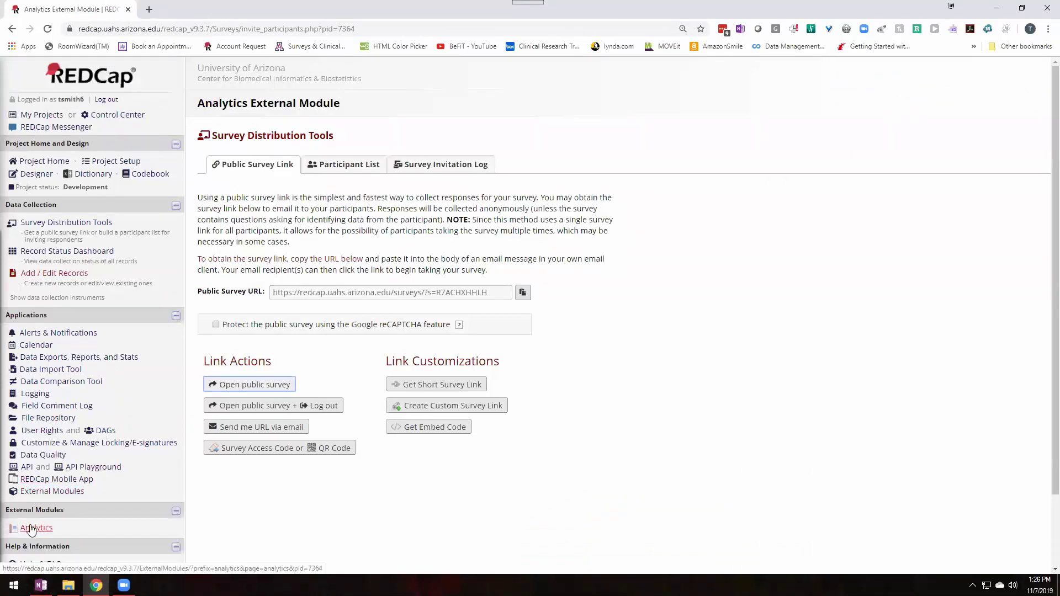
scroll(41, 522, "down", 3)
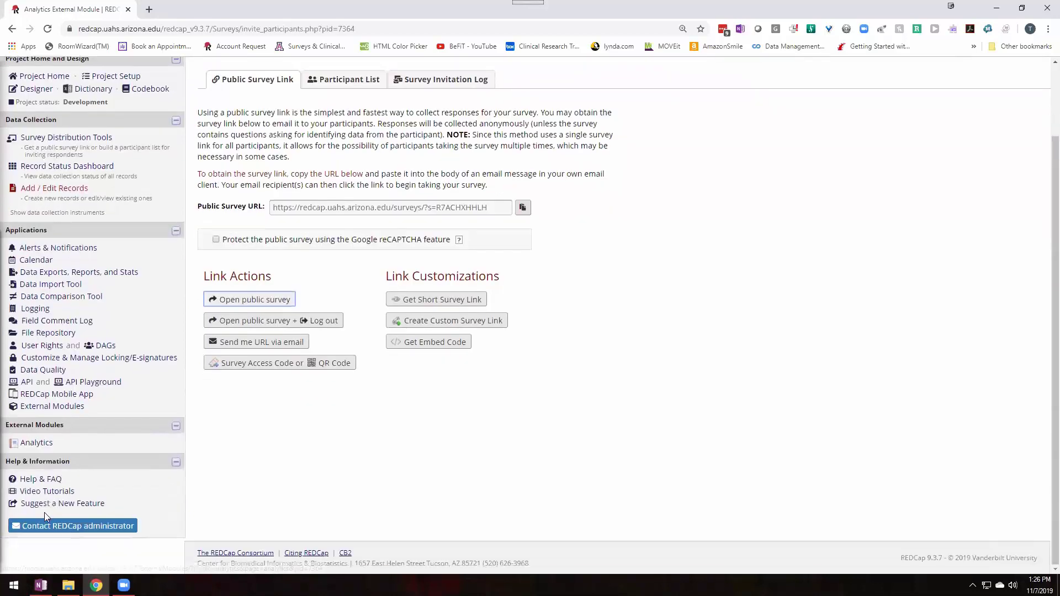
left_click(37, 445)
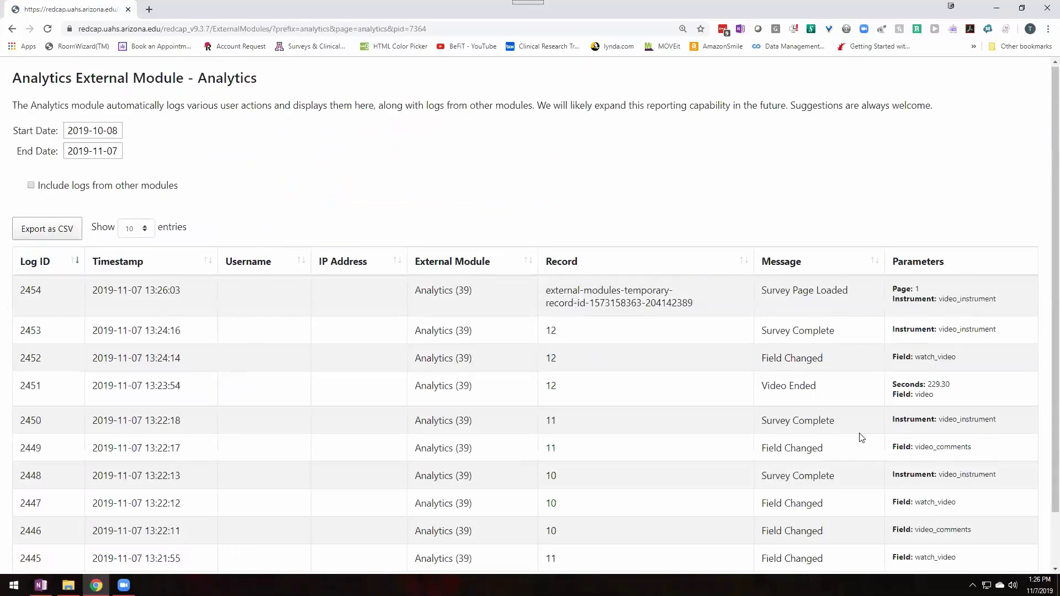
scroll(852, 436, "down", 1)
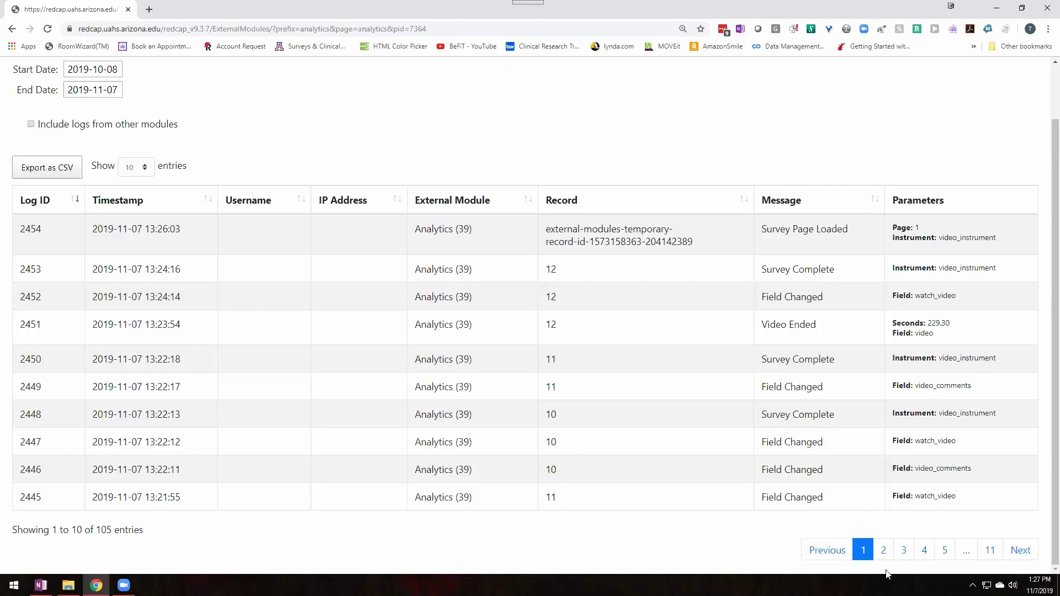
Step: Show 25 Analytics log entries per page and scroll down the list
left_click(147, 167)
left_click(135, 189)
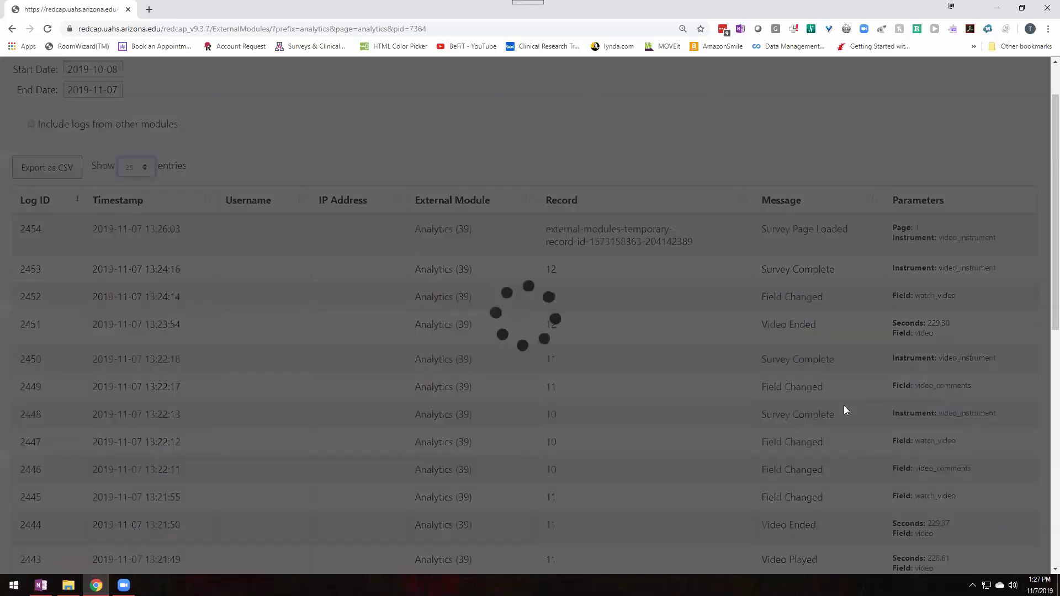
scroll(684, 344, "down", 4)
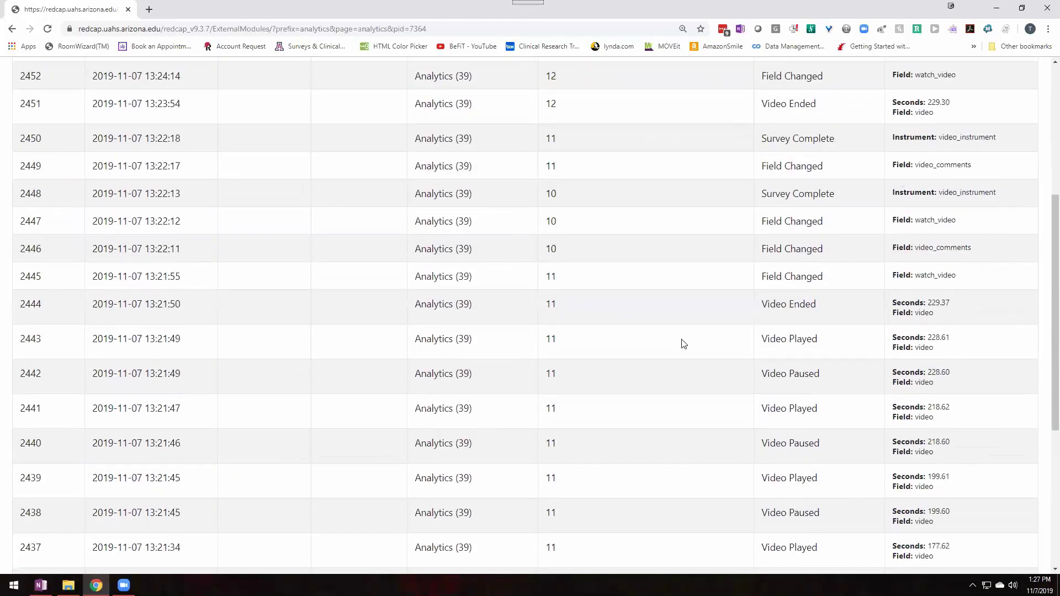
scroll(682, 343, "down", 5)
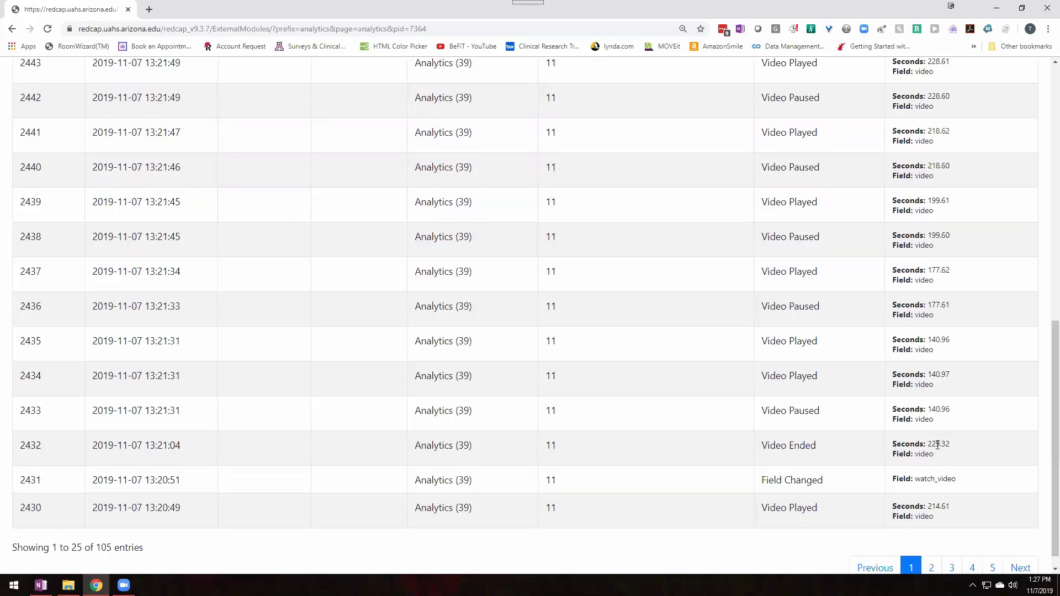
Step: Highlight the 229.32 and 140.96 seconds values in rows 2432 and 2433, then review the video rows
mouse_move(941, 443)
left_mouse_down()
mouse_move(955, 447)
mouse_move(923, 444)
mouse_move(958, 445)
left_mouse_up()
double_click(937, 408)
scroll(875, 385, "up", 2)
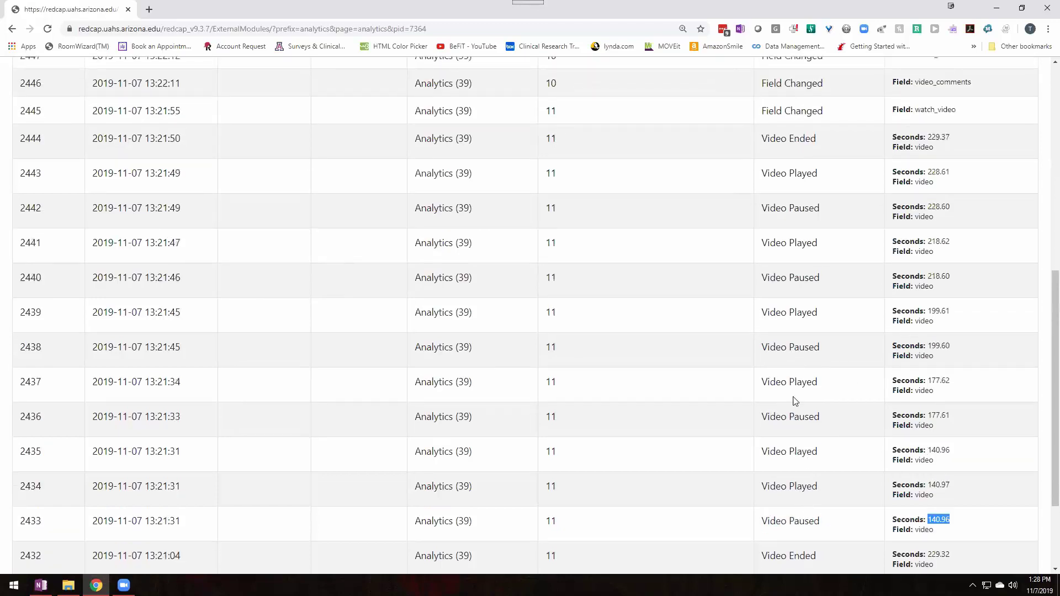
scroll(880, 300, "up", 2)
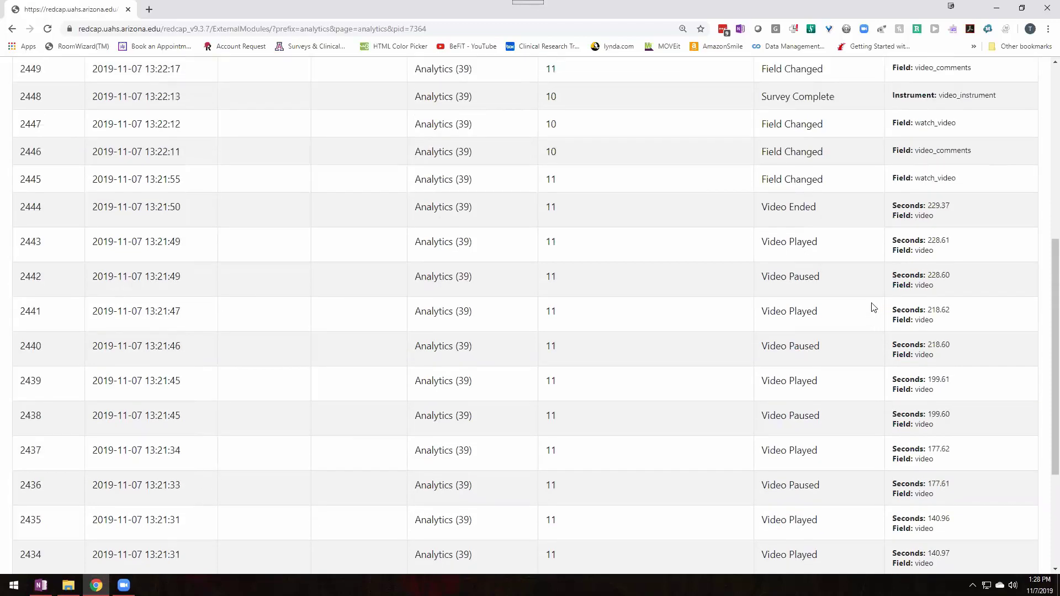
scroll(797, 295, "up", 2)
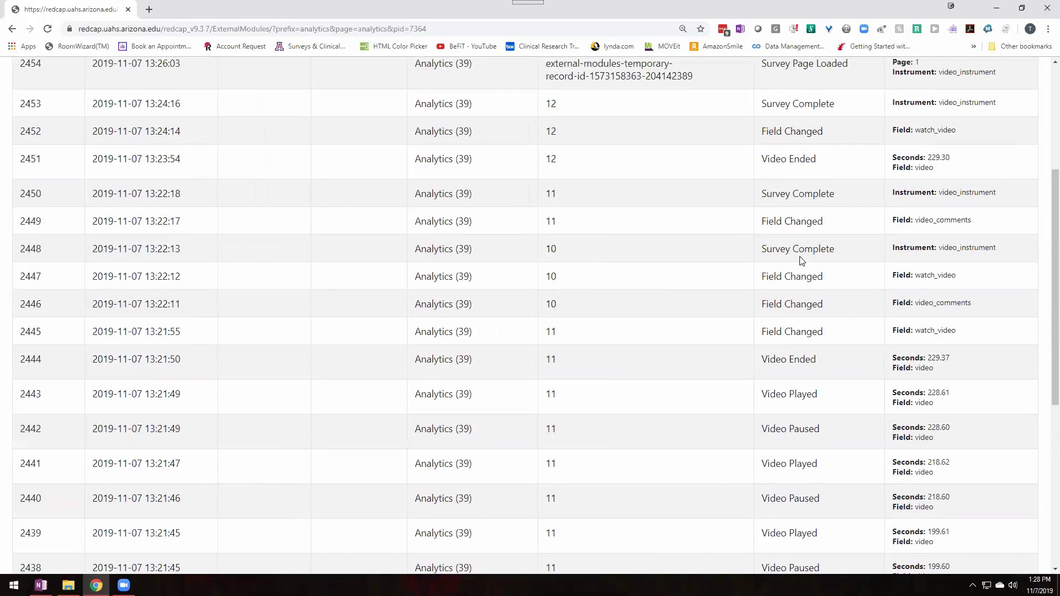
scroll(800, 261, "up", 1)
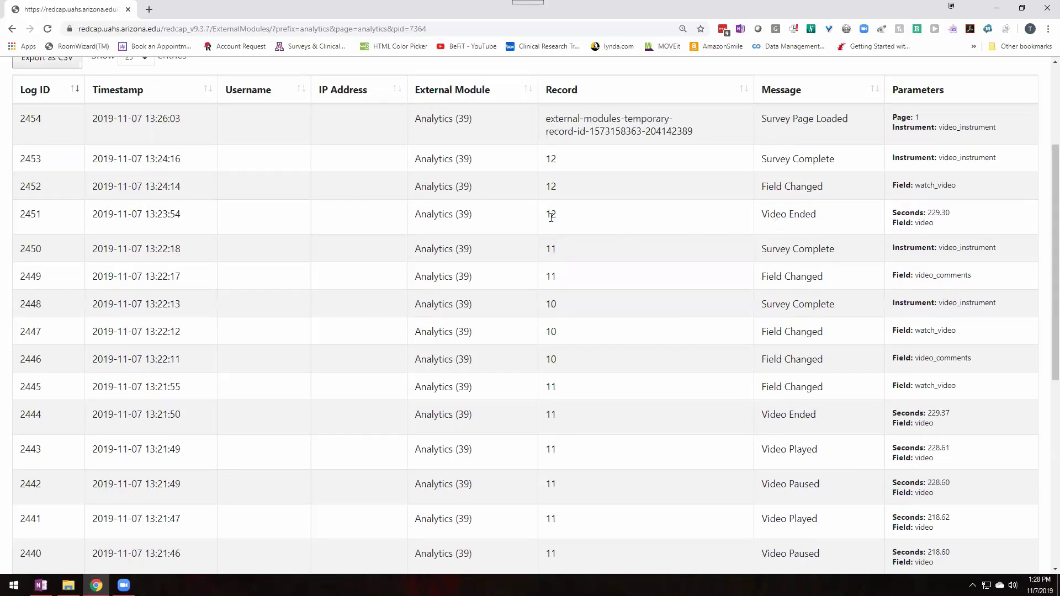
scroll(641, 220, "down", 6)
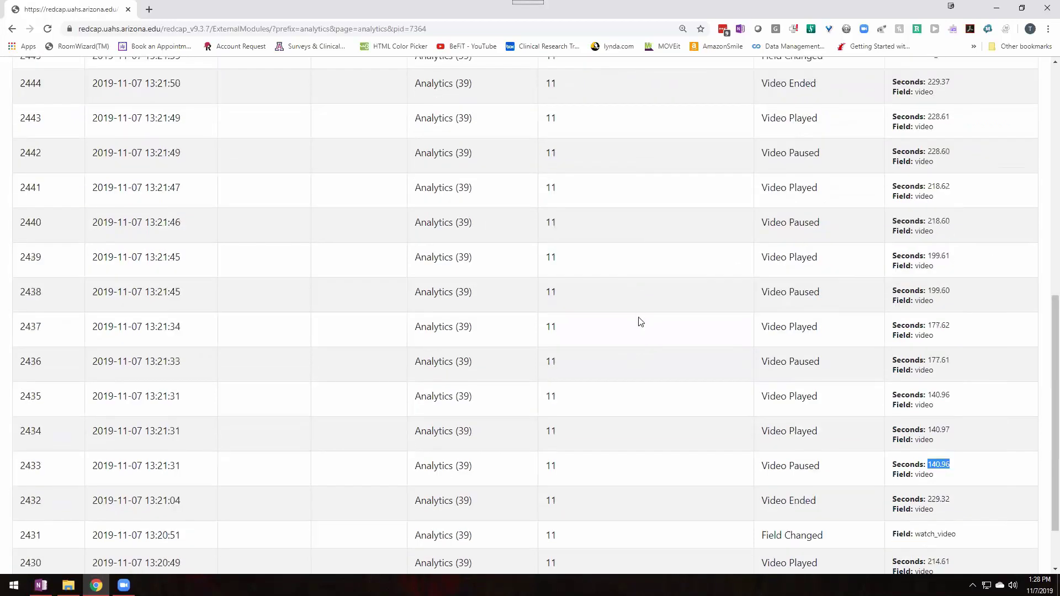
scroll(640, 322, "down", 2)
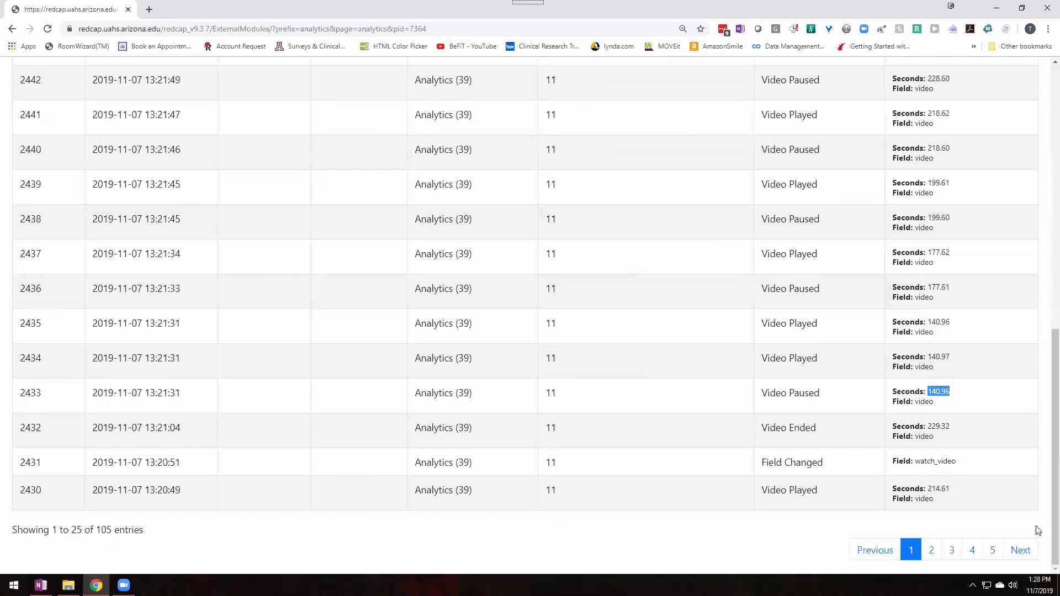
Step: Move to the log's second page and scroll through its entries
left_click(931, 550)
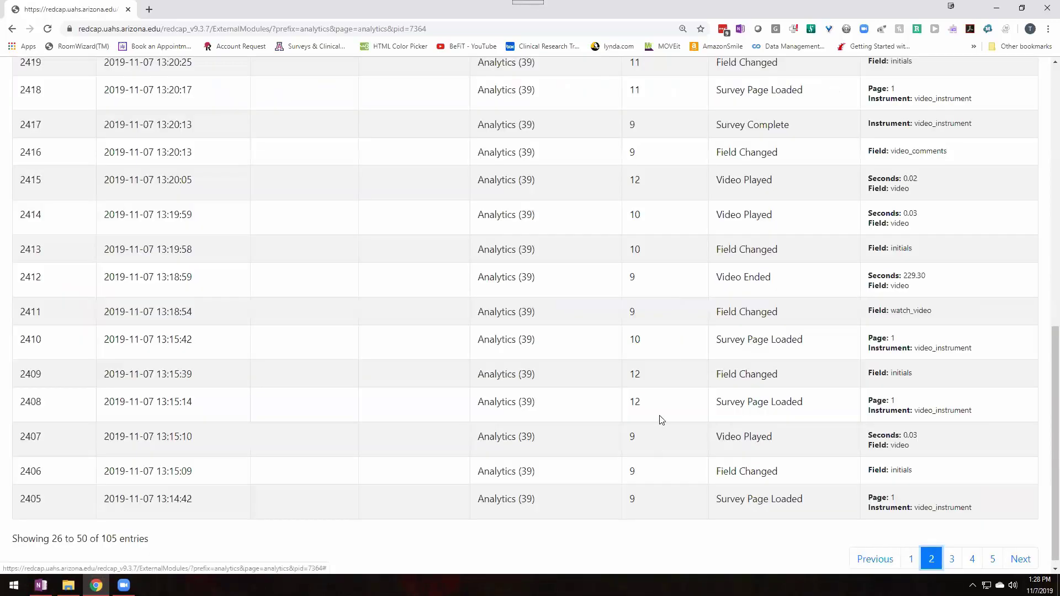
scroll(688, 373, "up", 2)
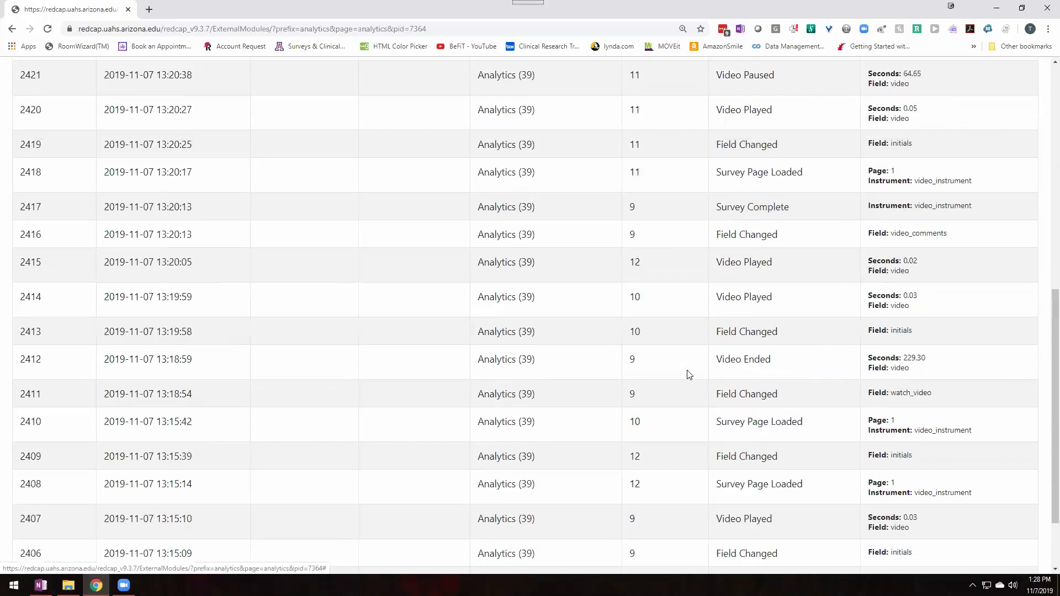
scroll(688, 374, "up", 5)
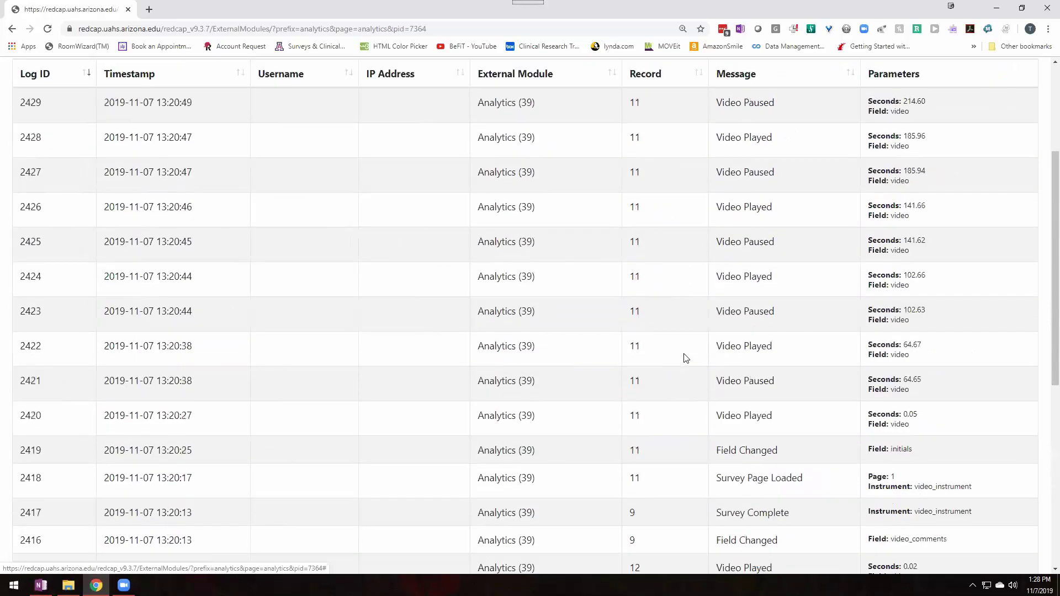
scroll(685, 359, "up", 2)
scroll(684, 360, "down", 7)
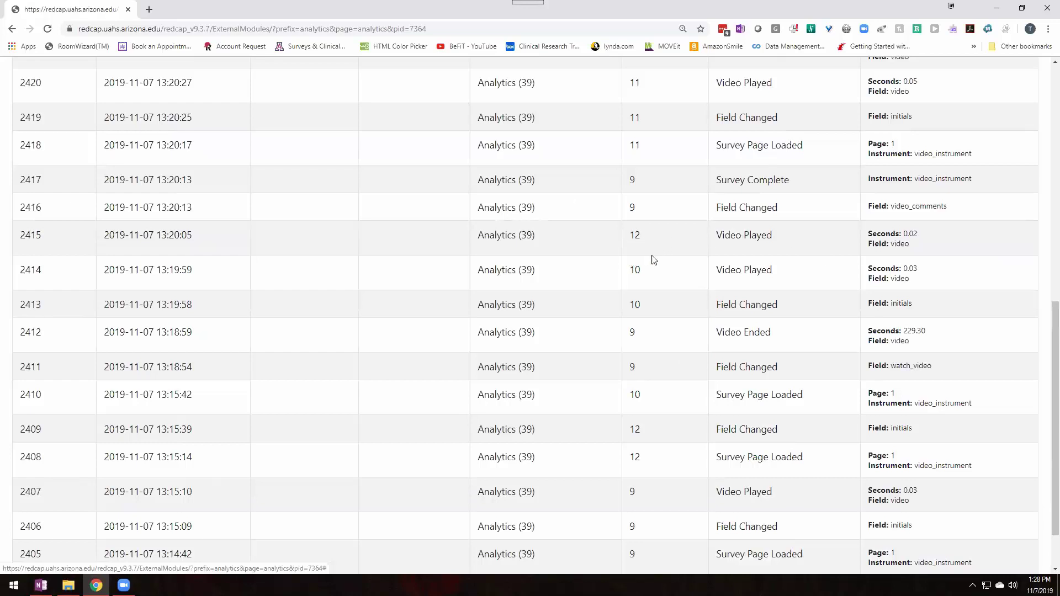
scroll(867, 336, "up", 6)
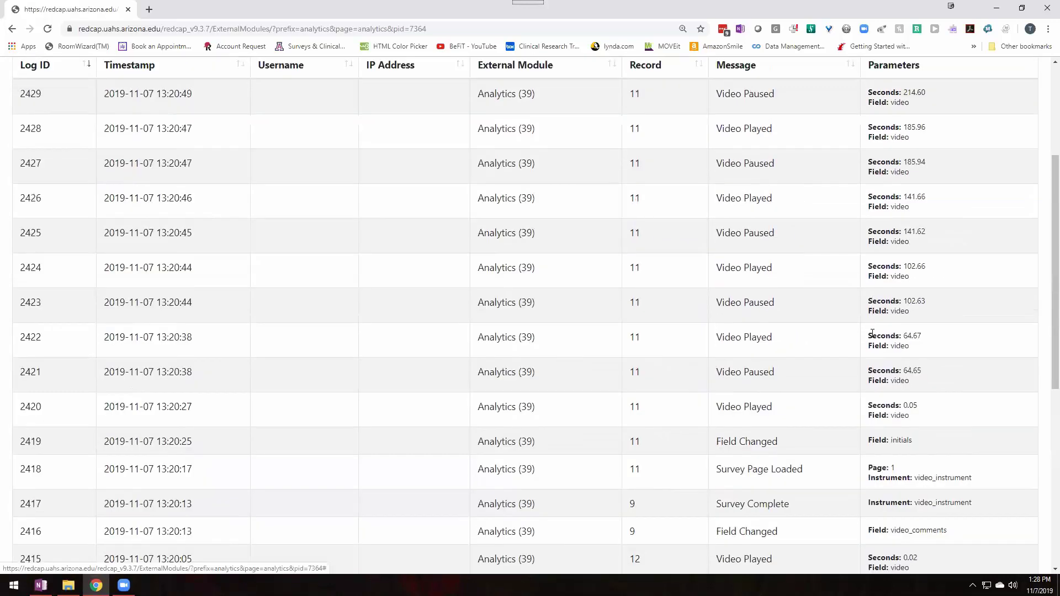
scroll(780, 249, "up", 1)
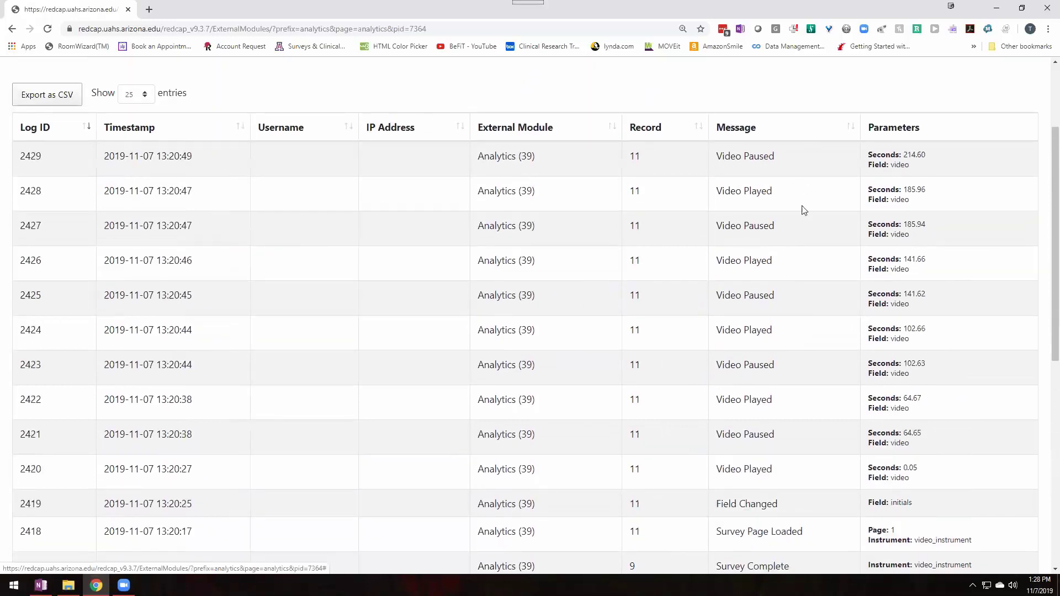
scroll(1036, 311, "down", 5)
scroll(1005, 504, "down", 3)
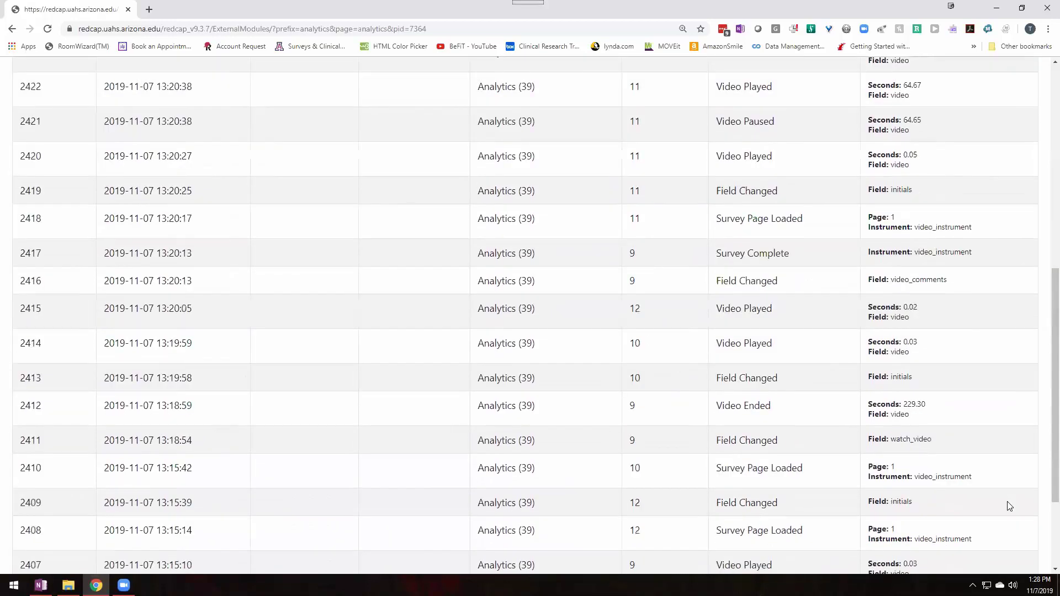
Step: Return to the log's first page, check record 12's 229.30-second end position and field name, then go back
left_click(910, 550)
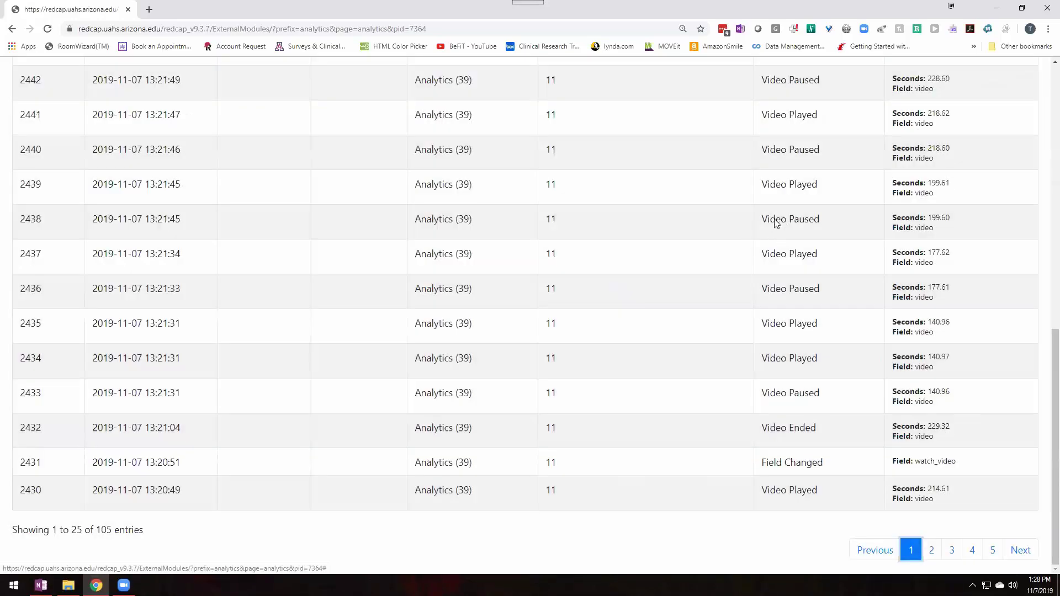
scroll(784, 292, "up", 8)
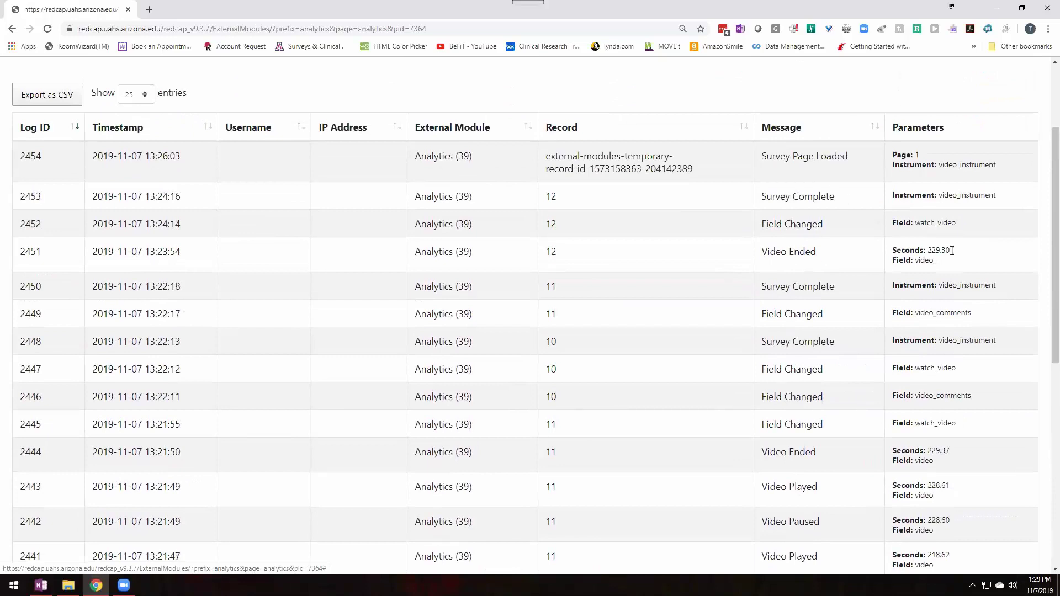
double_click(933, 250)
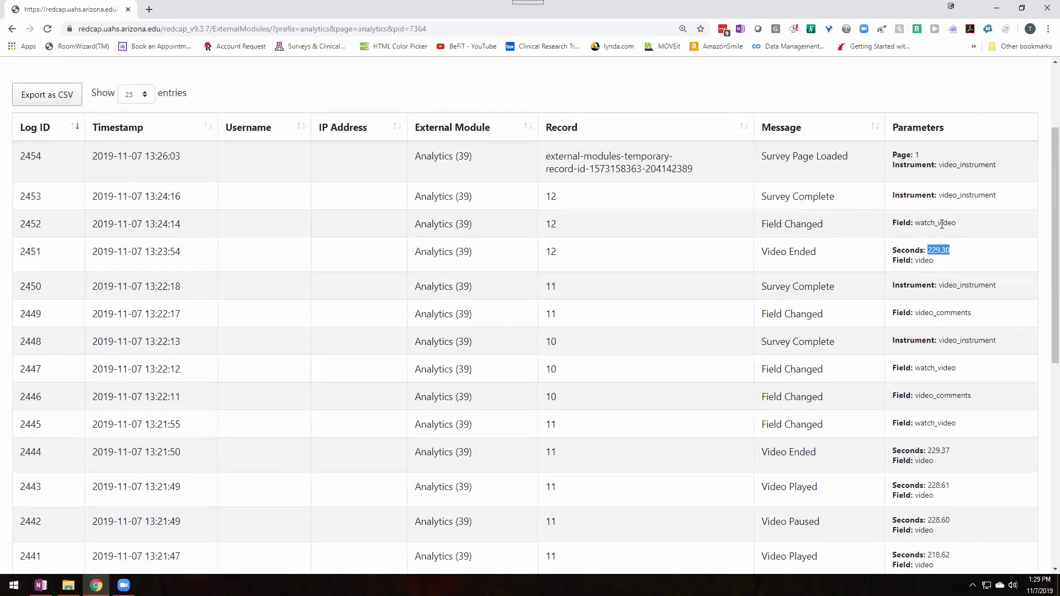
left_click_drag(919, 223, 996, 196)
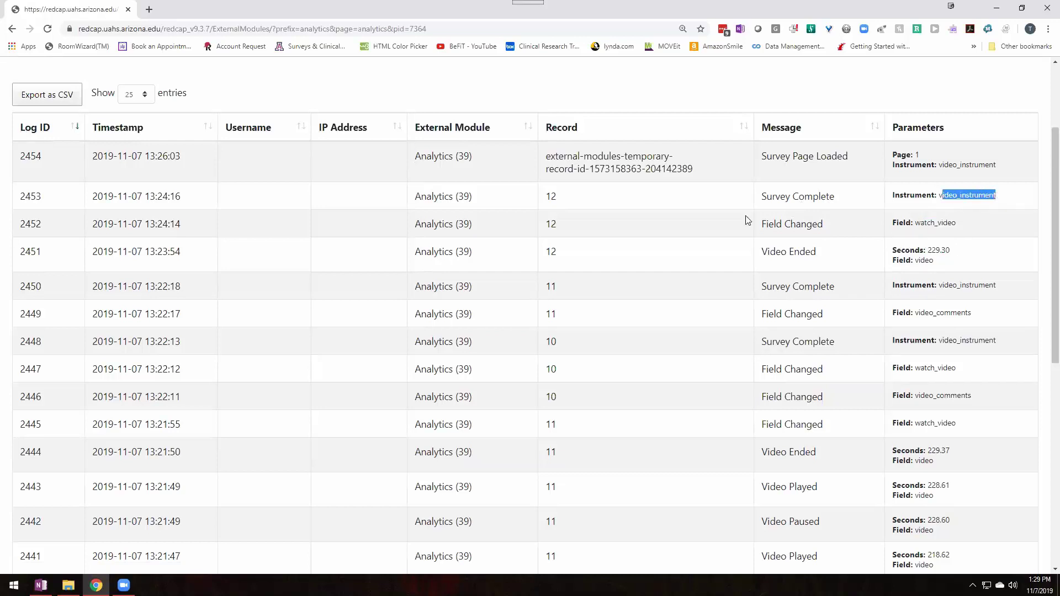
left_click(12, 29)
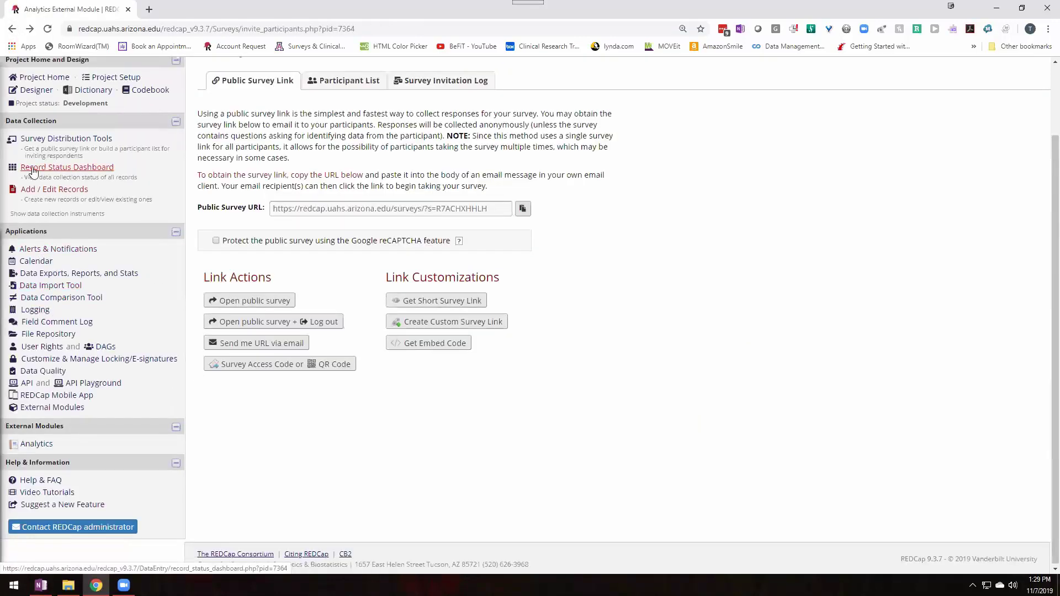
Step: Open record 12's completed Video Instrument response from the Record Status Dashboard
left_click(33, 170)
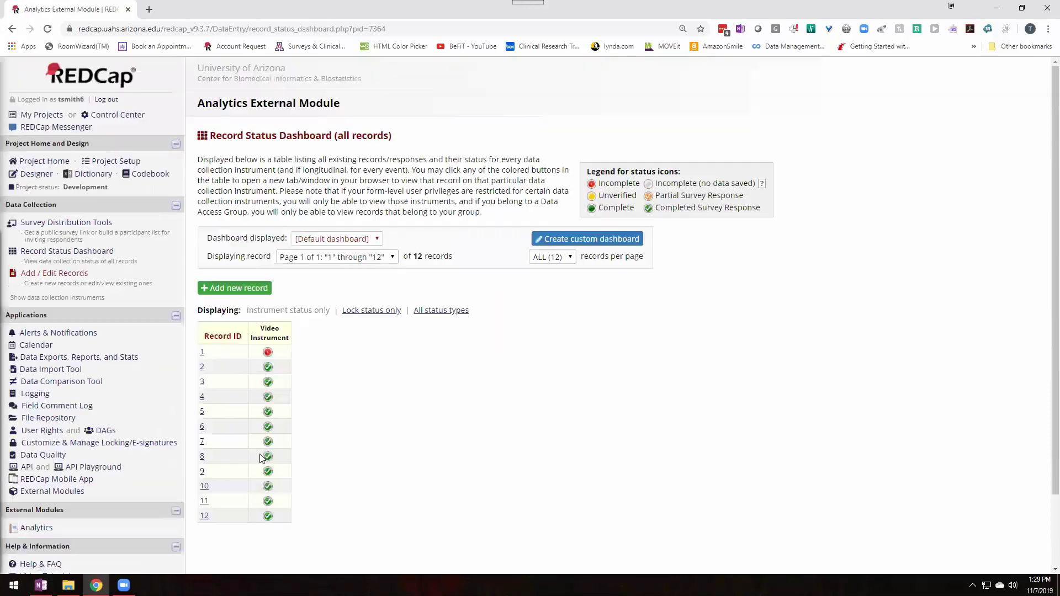
left_click(203, 516)
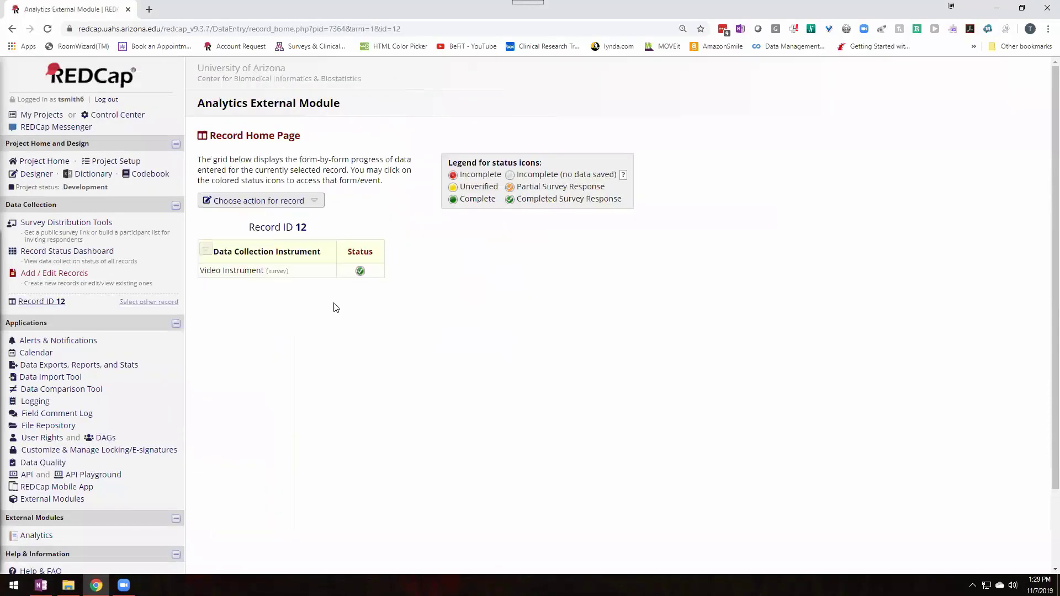
left_click(360, 271)
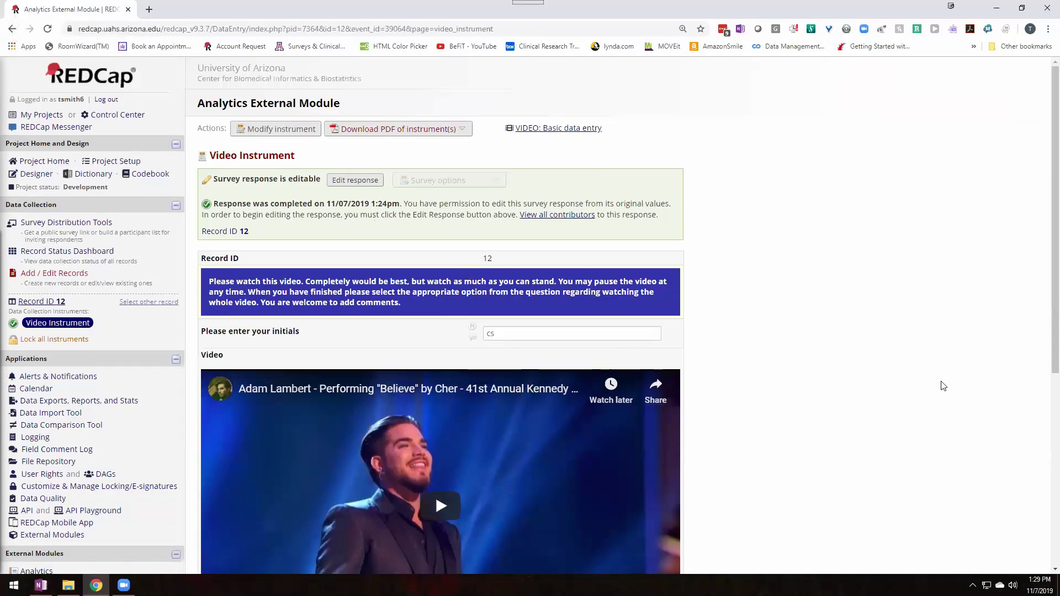
Step: Scroll through record 12's form, checking the initials and the whole-video answer Yes
scroll(817, 355, "down", 3)
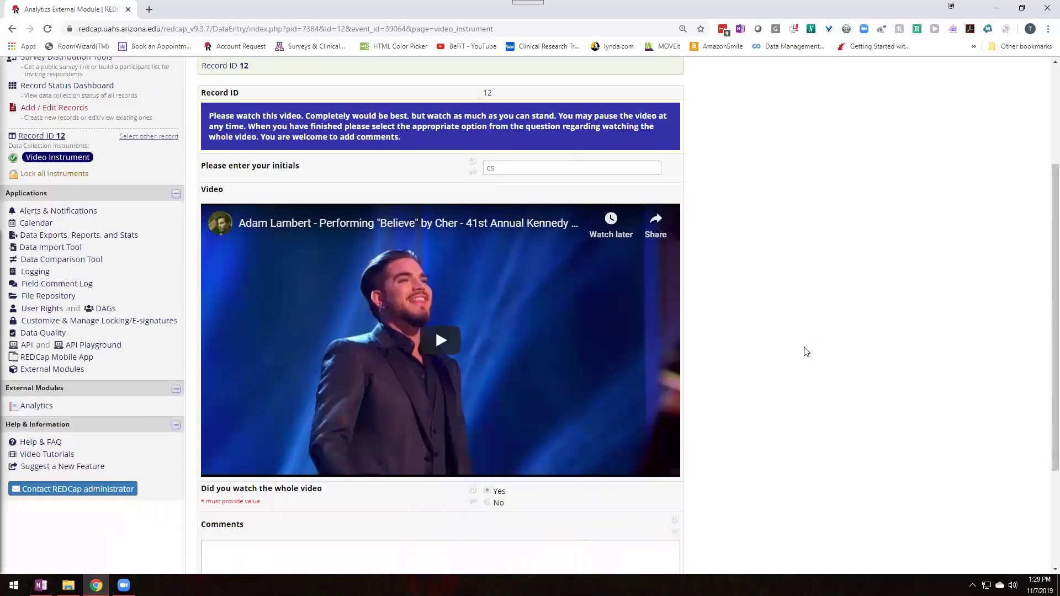
scroll(845, 454, "down", 2)
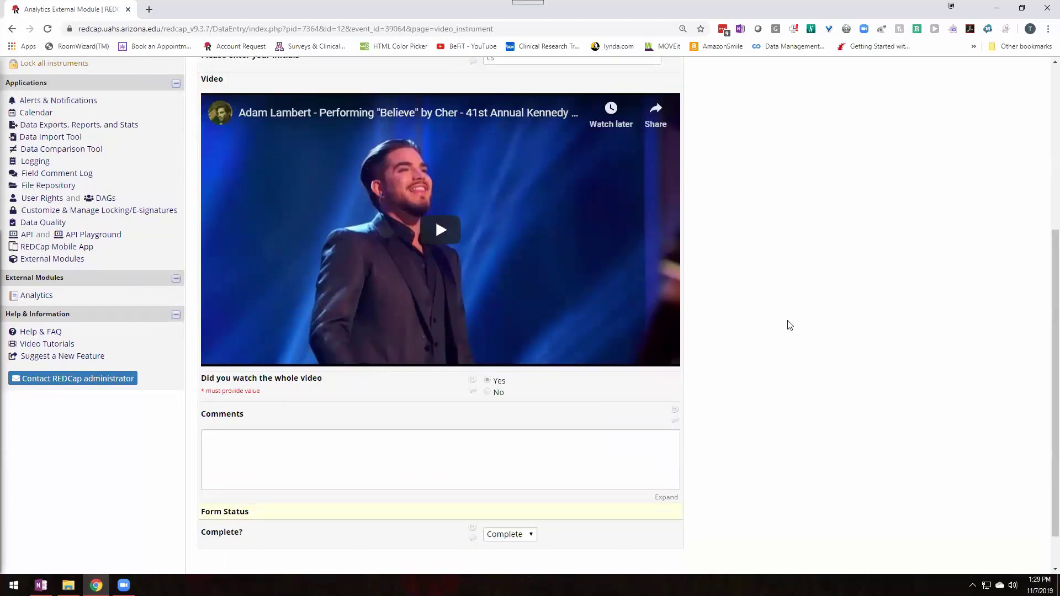
scroll(785, 304, "up", 5)
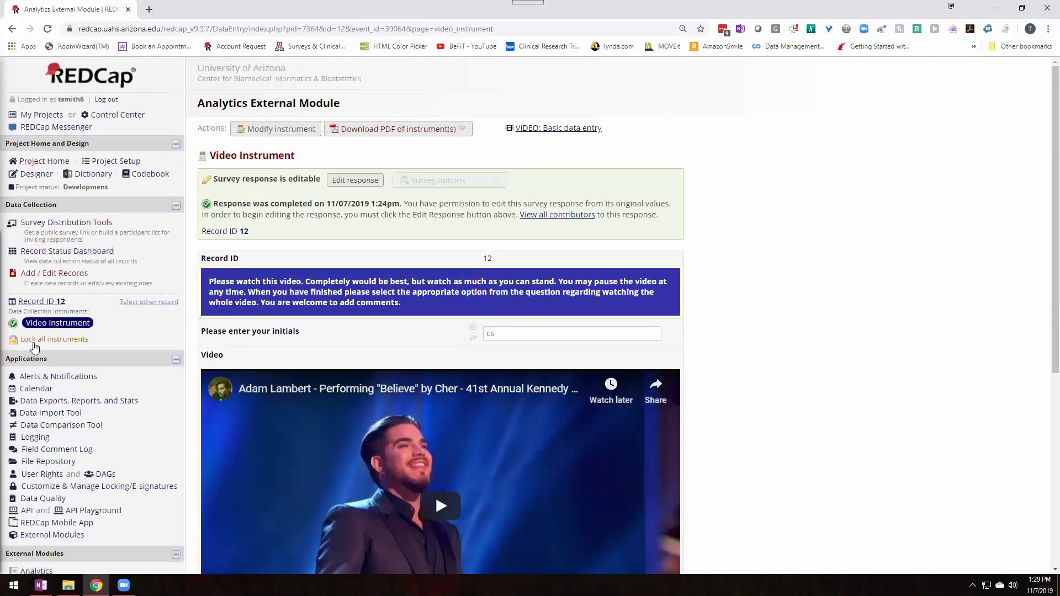
scroll(65, 430, "down", 3)
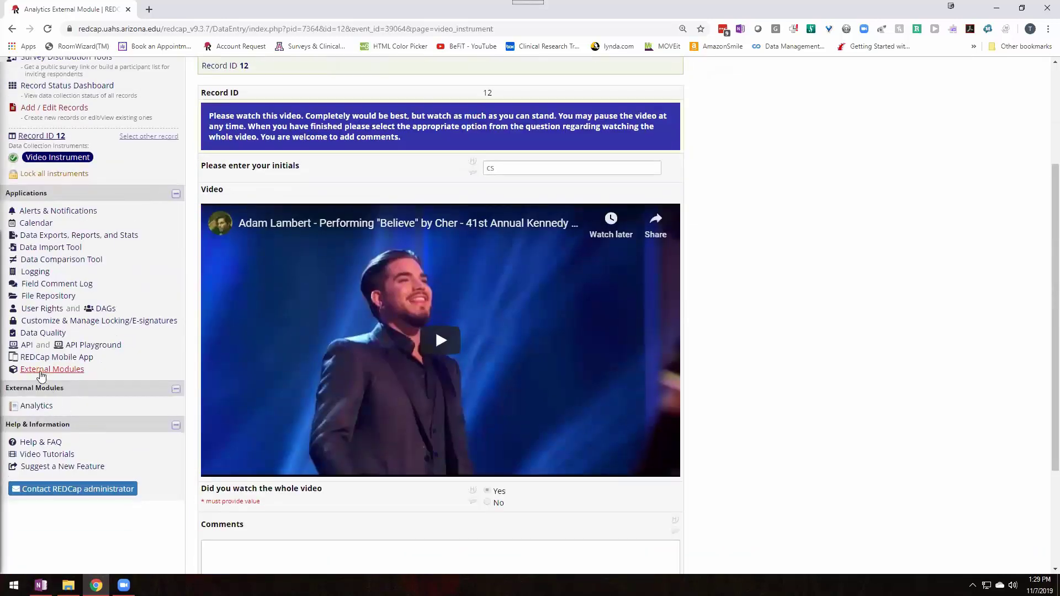
Step: Open the Analytics log and highlight the notes on welcome suggestions and expanding reporting capability
left_click(33, 408)
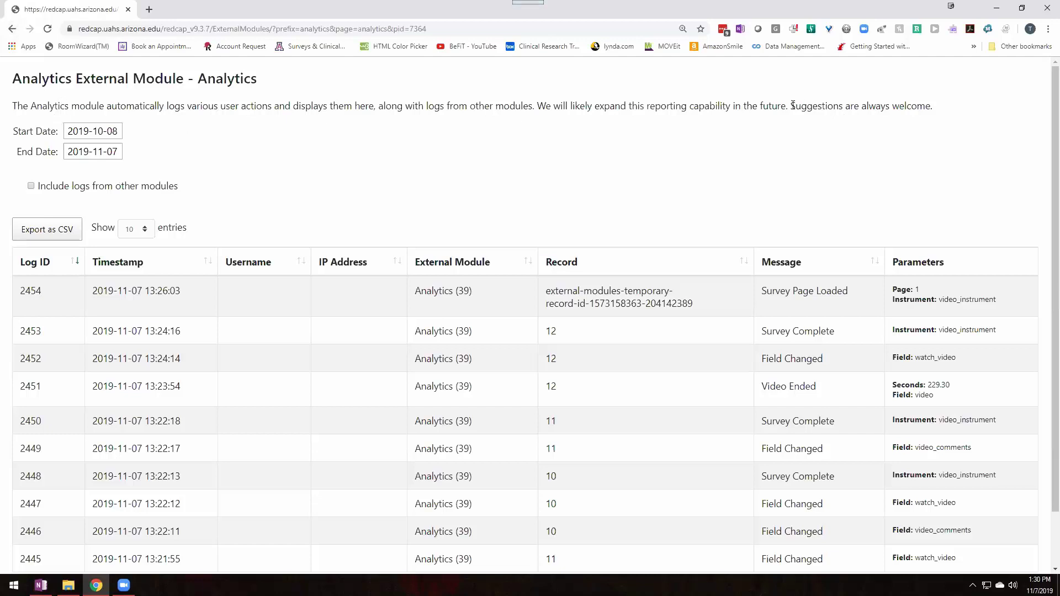
left_click_drag(792, 105, 930, 100)
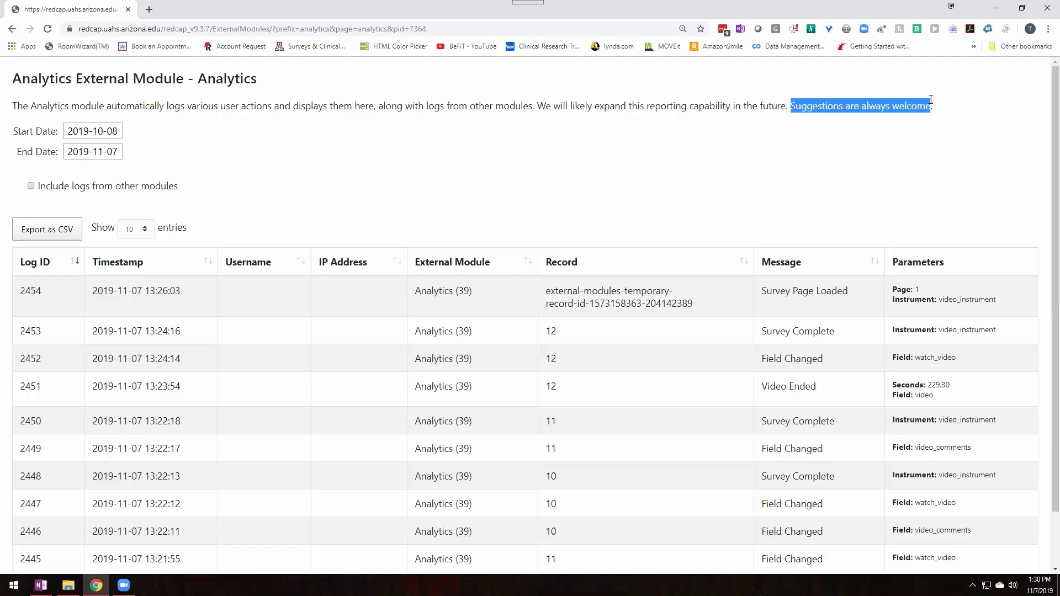
left_click_drag(574, 105, 730, 105)
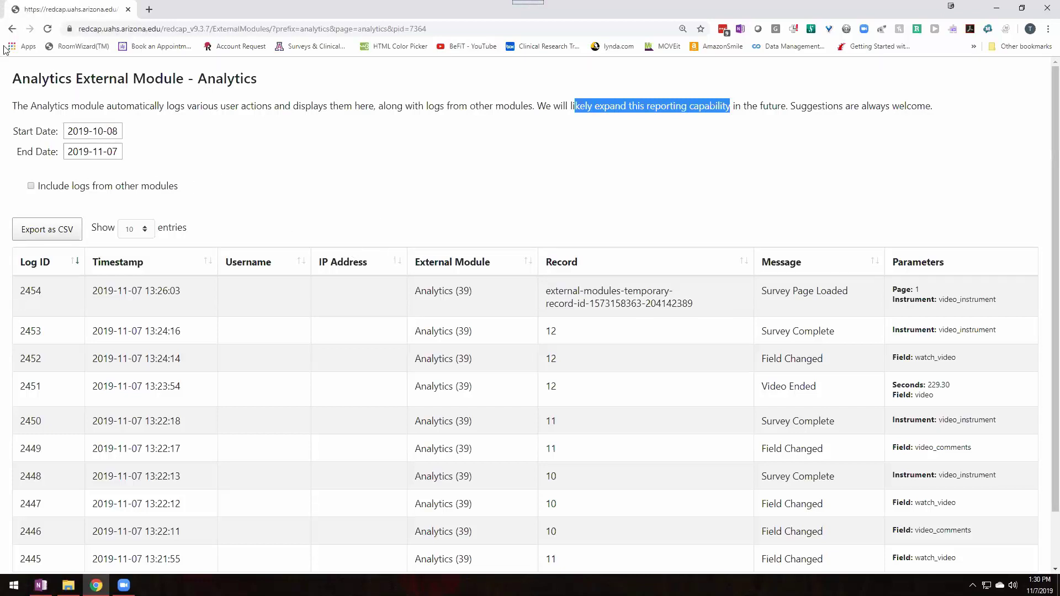
Step: Open the Analytics module's documentation from the External Modules manager
left_click(12, 28)
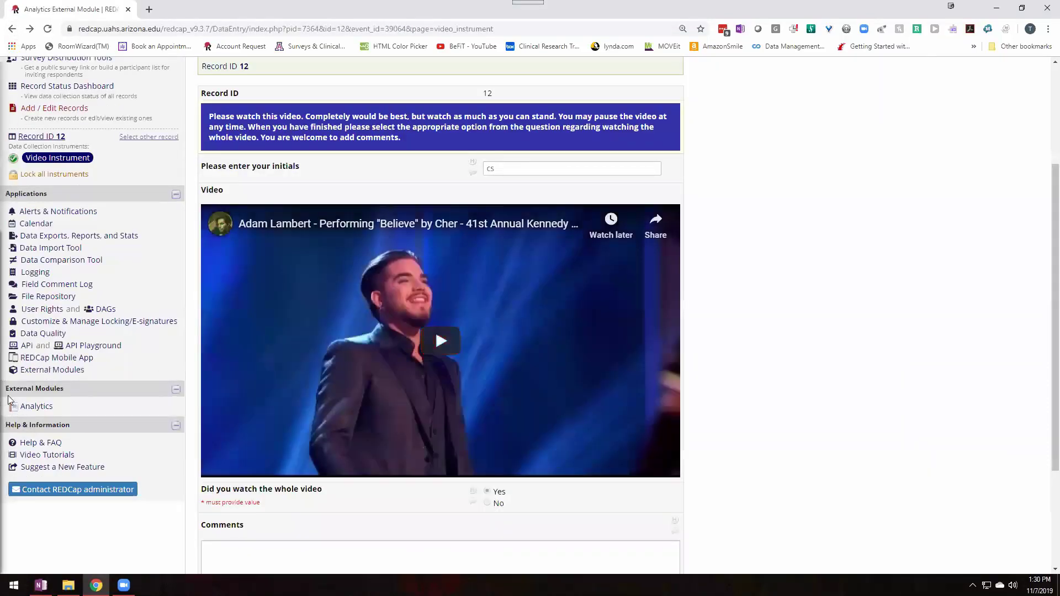
left_click(44, 371)
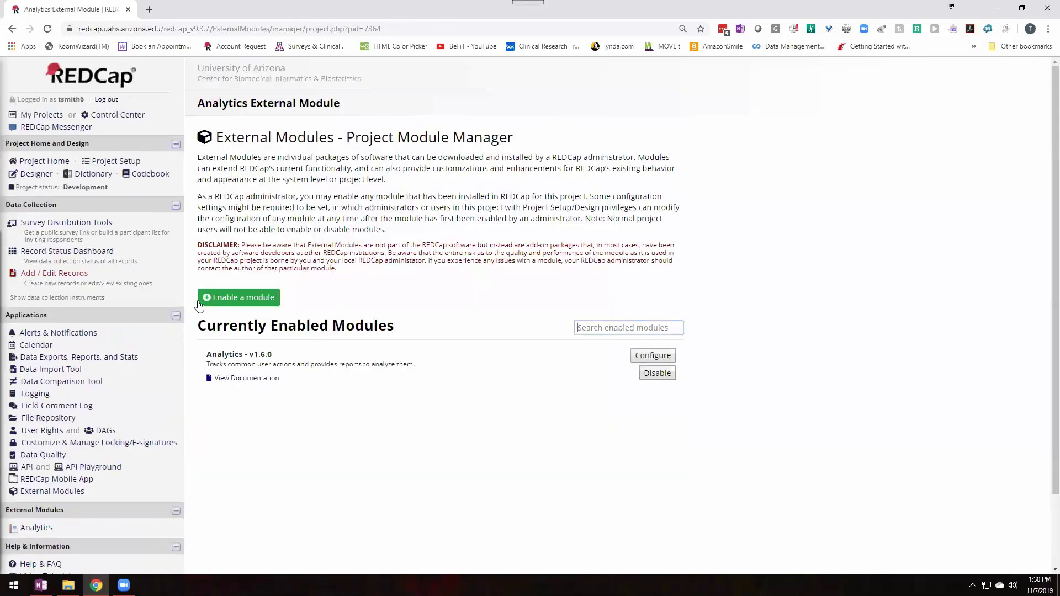
left_click(237, 378)
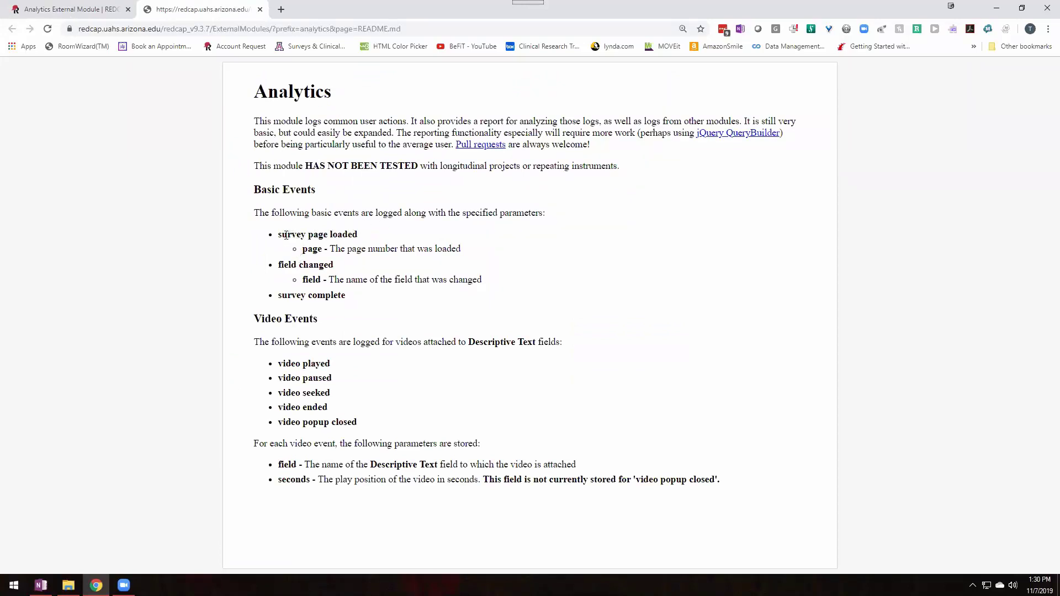
Step: Highlight the Survey Page Loaded, Field Changed and Survey Complete events in the documentation
left_click_drag(281, 233, 359, 235)
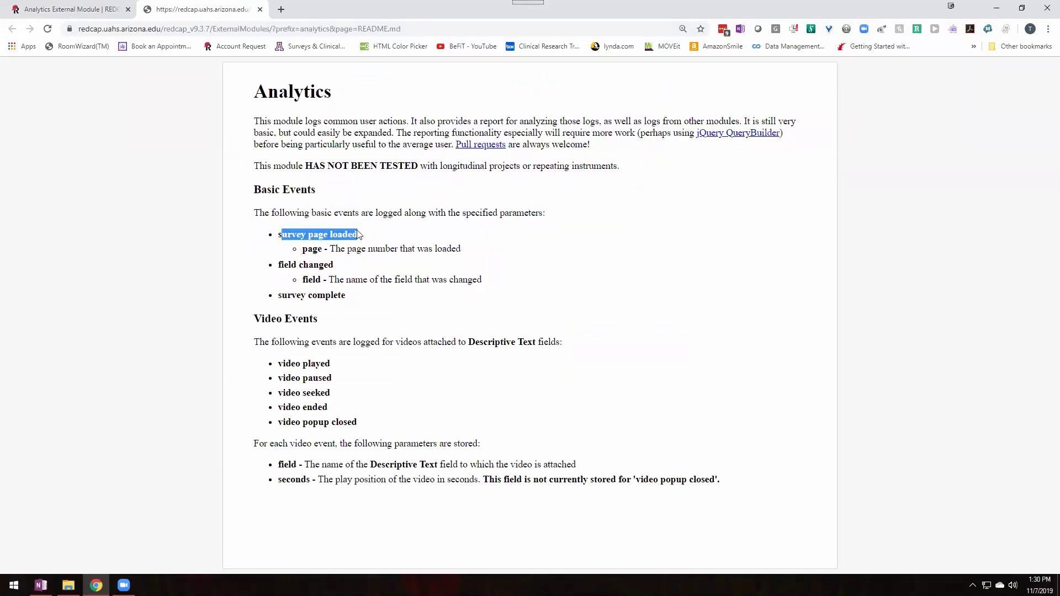
left_click_drag(280, 264, 333, 264)
left_click(335, 264)
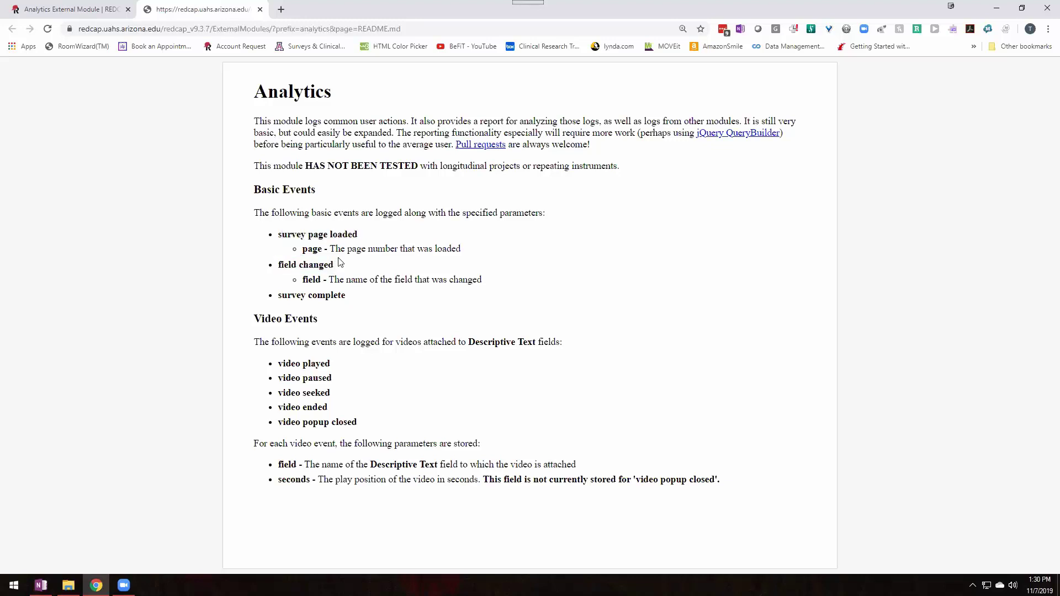
left_click_drag(277, 295, 338, 296)
Step: Back in the REDCap tab, open record 2's Video Instrument response from the Record Status Dashboard
left_click(49, 16)
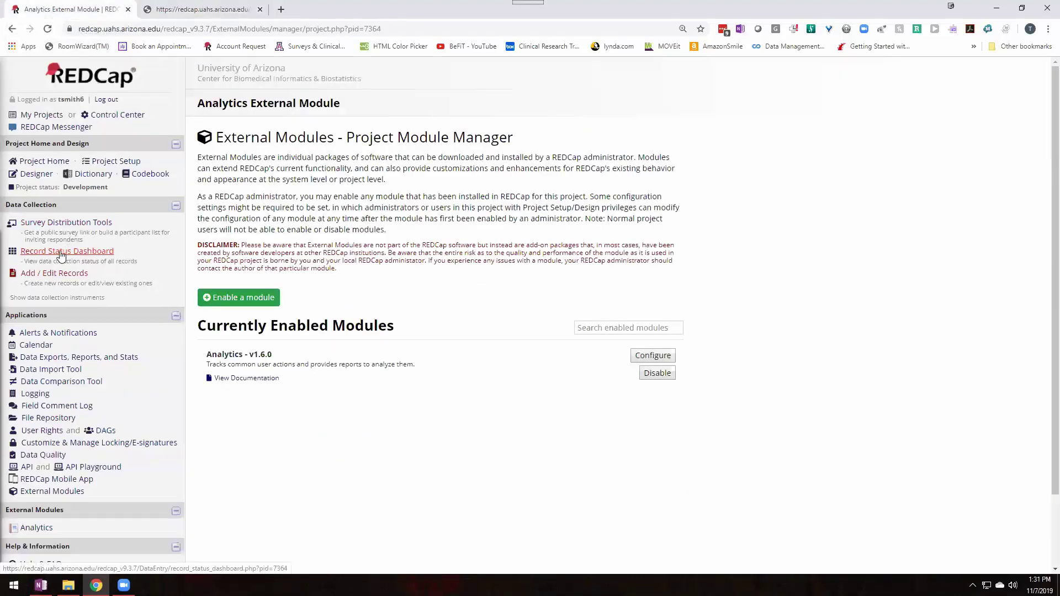
left_click(44, 252)
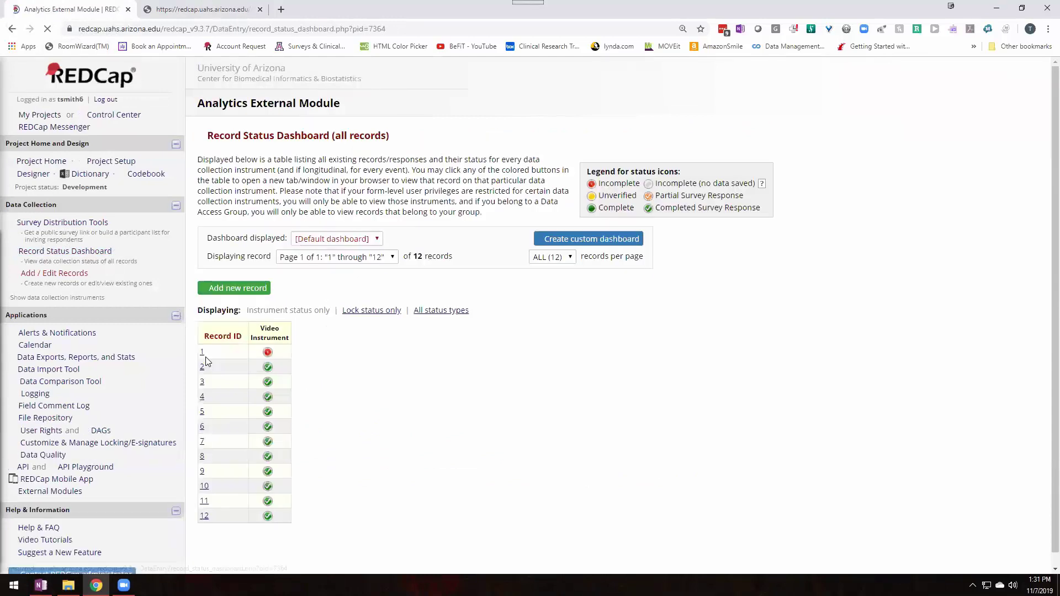
left_click(267, 368)
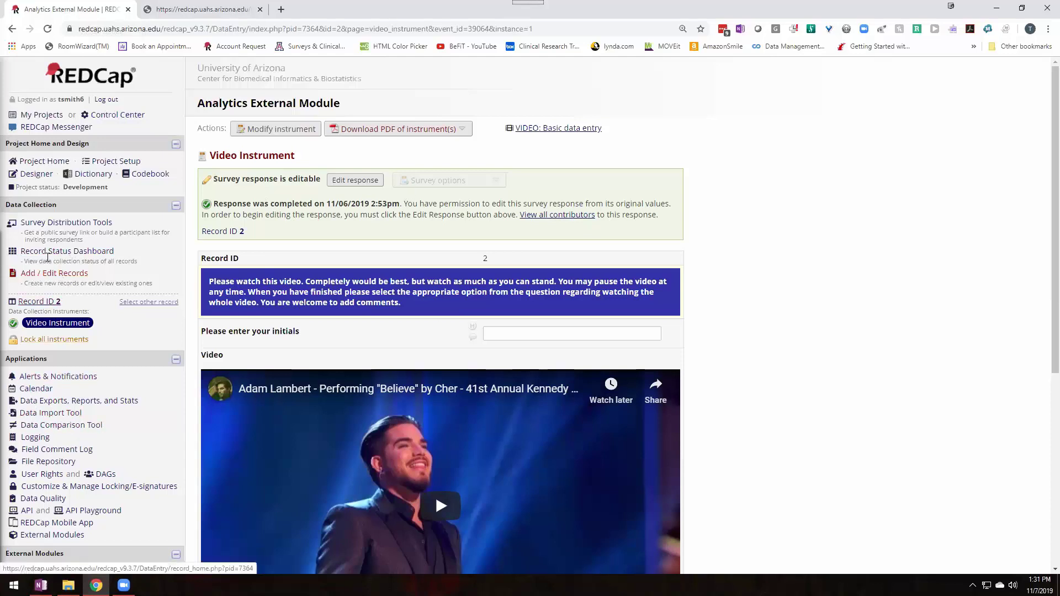
Step: Review the project's Logging entries, then return to record 2's completed Video Instrument response
left_click(38, 441)
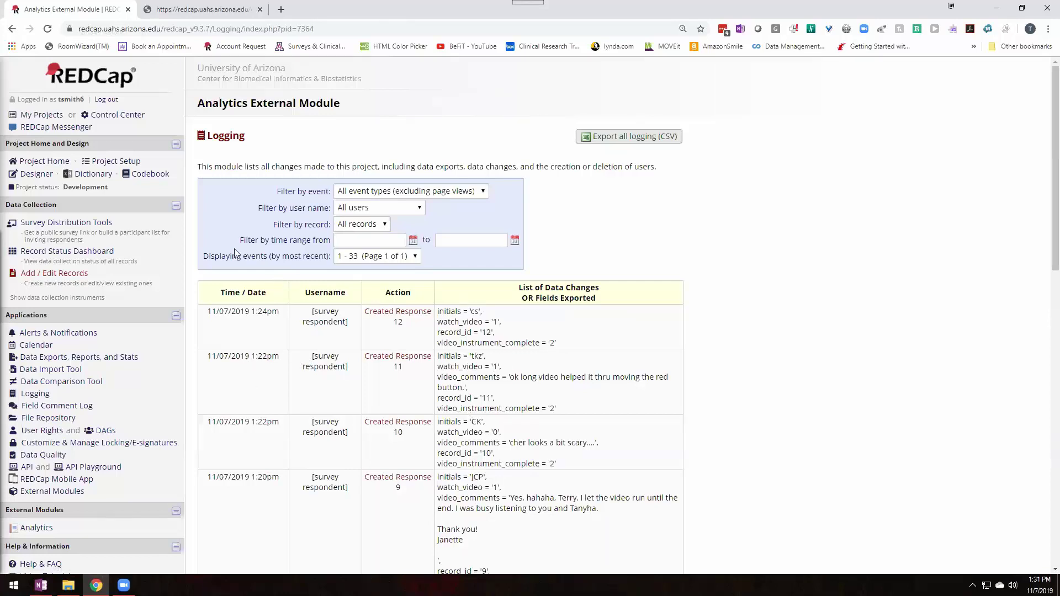
left_click(12, 30)
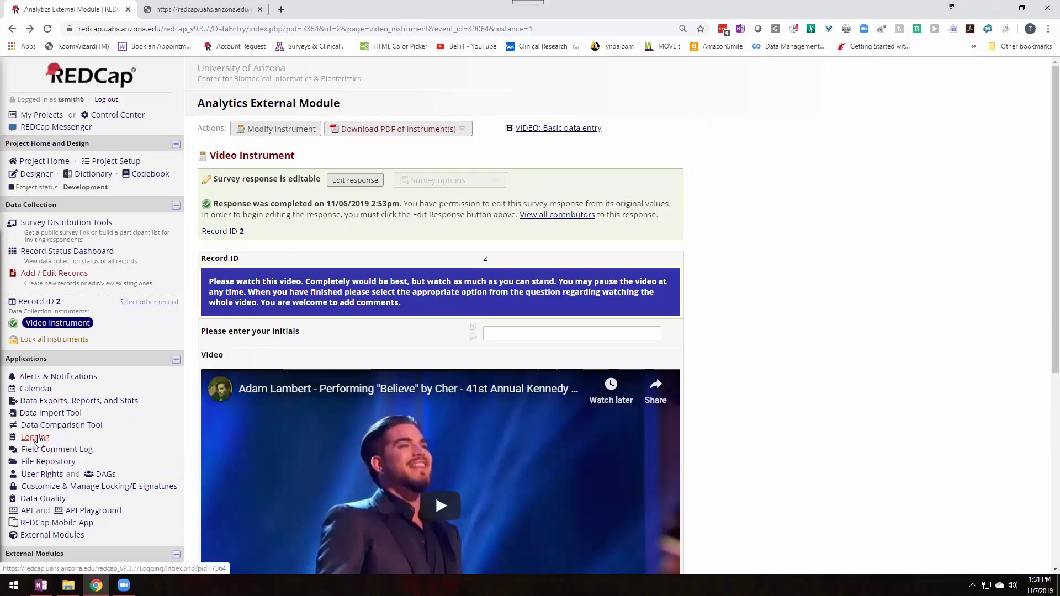
scroll(55, 472, "down", 1)
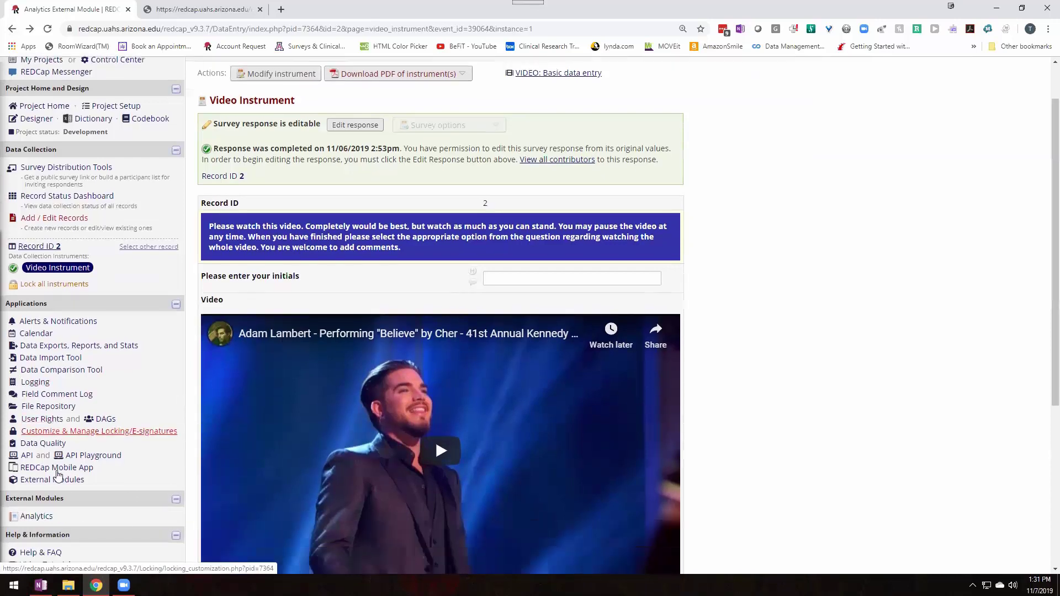